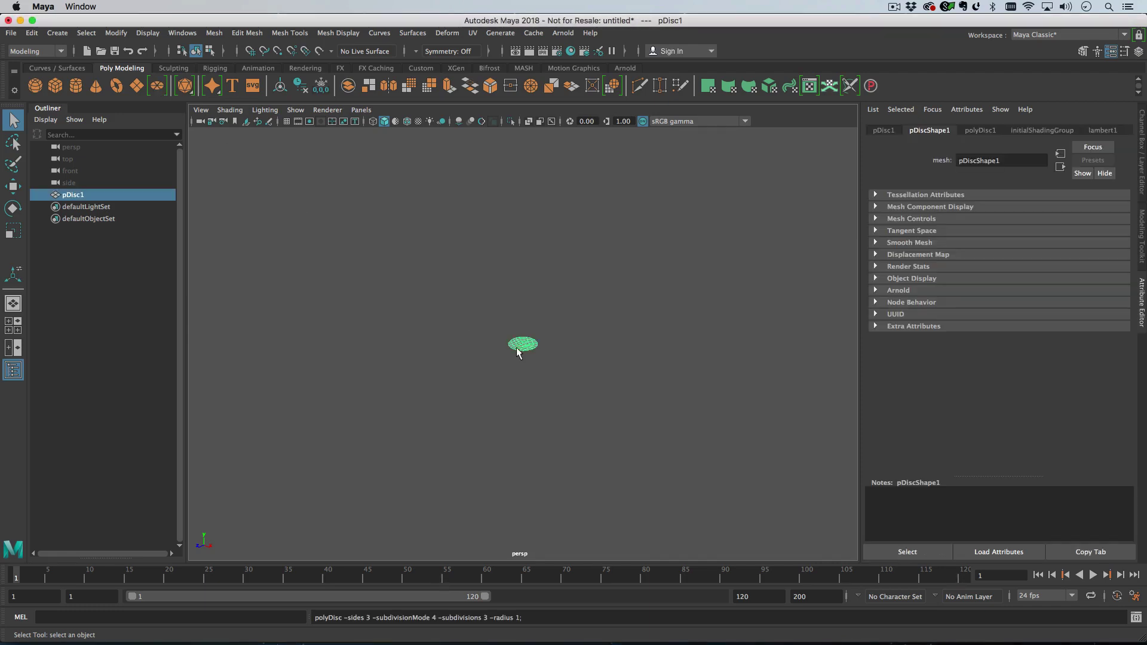
Create a poly disc and scale it up uniformly
{"action": "key", "text": "r"}
{"action": "left_click_drag", "start_coordinate": [522, 344], "coordinate": [867, 345]}
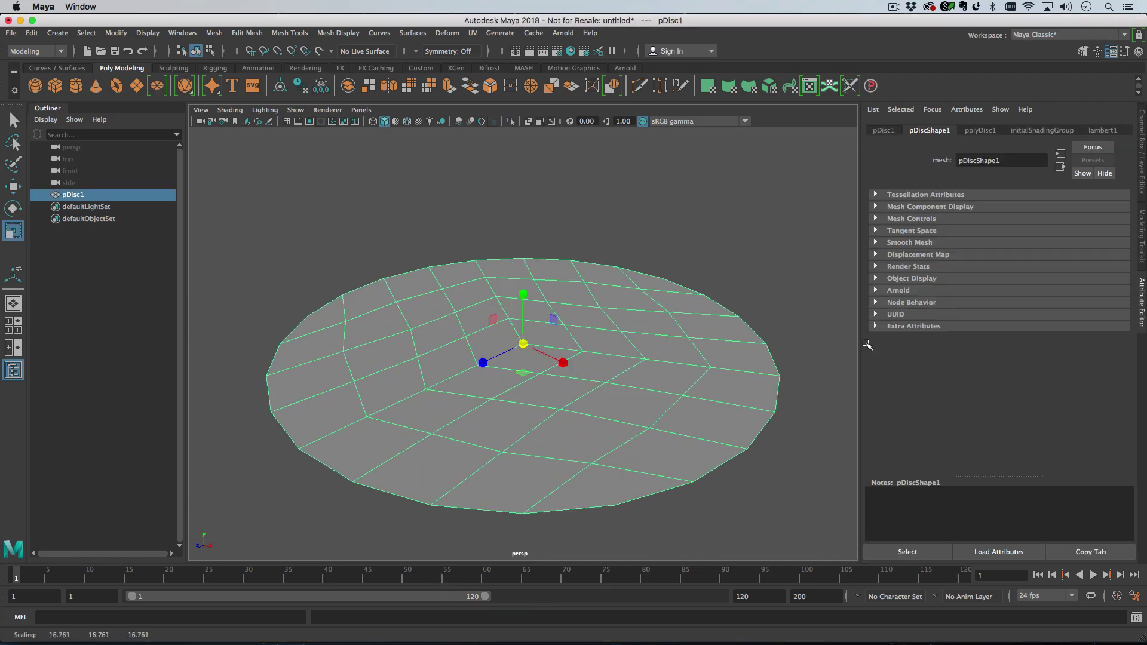
{"action": "left_click", "coordinate": [979, 131]}
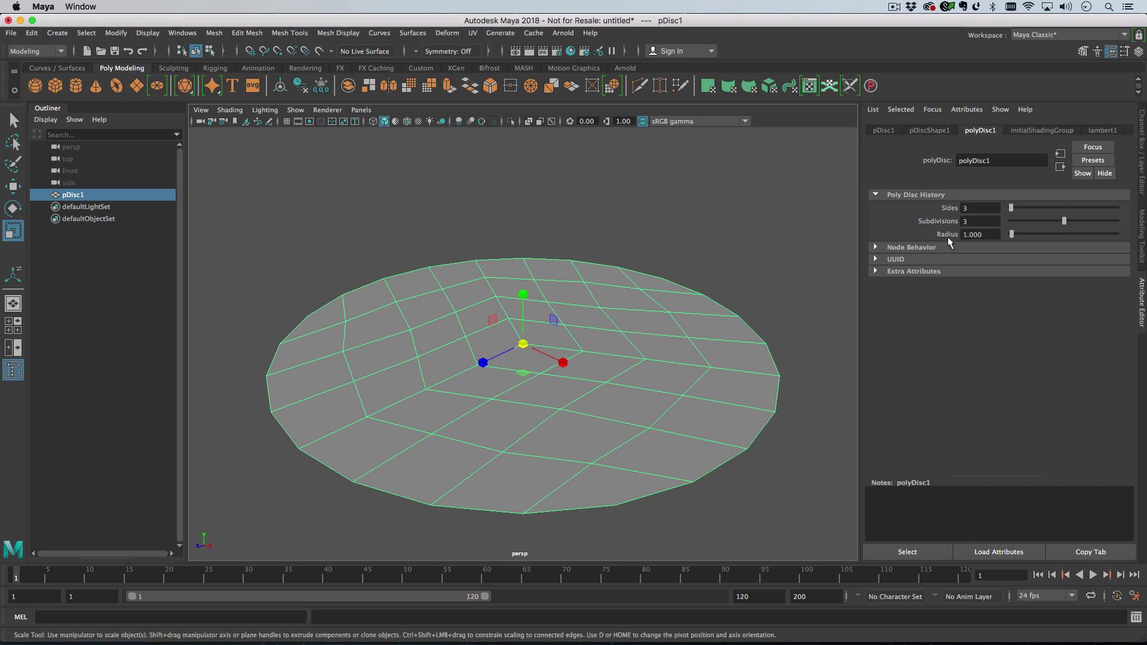
Give polyDisc1 7 sides and 6 subdivisions, then begin switching to face selection
{"action": "left_click_drag", "start_coordinate": [973, 220], "coordinate": [996, 207], "text": "ctrl"}
{"action": "left_click_drag", "start_coordinate": [759, 396], "coordinate": [740, 377], "text": "alt"}
{"action": "type", "text": "6"}
{"action": "key", "text": "Return"}
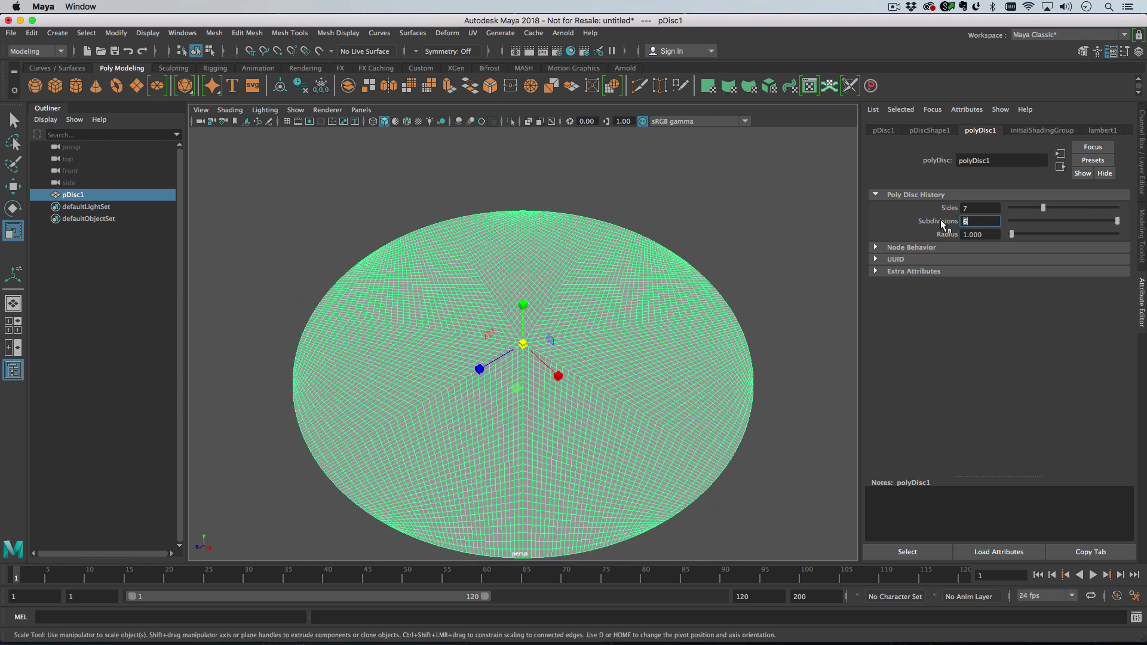
{"action": "left_click_drag", "start_coordinate": [679, 442], "coordinate": [464, 430], "text": "alt"}
{"action": "right_click_drag", "start_coordinate": [465, 289], "coordinate": [464, 322]}
Poke one face of the disc and raise the spike to Translate Y 5
{"action": "left_click", "coordinate": [497, 435]}
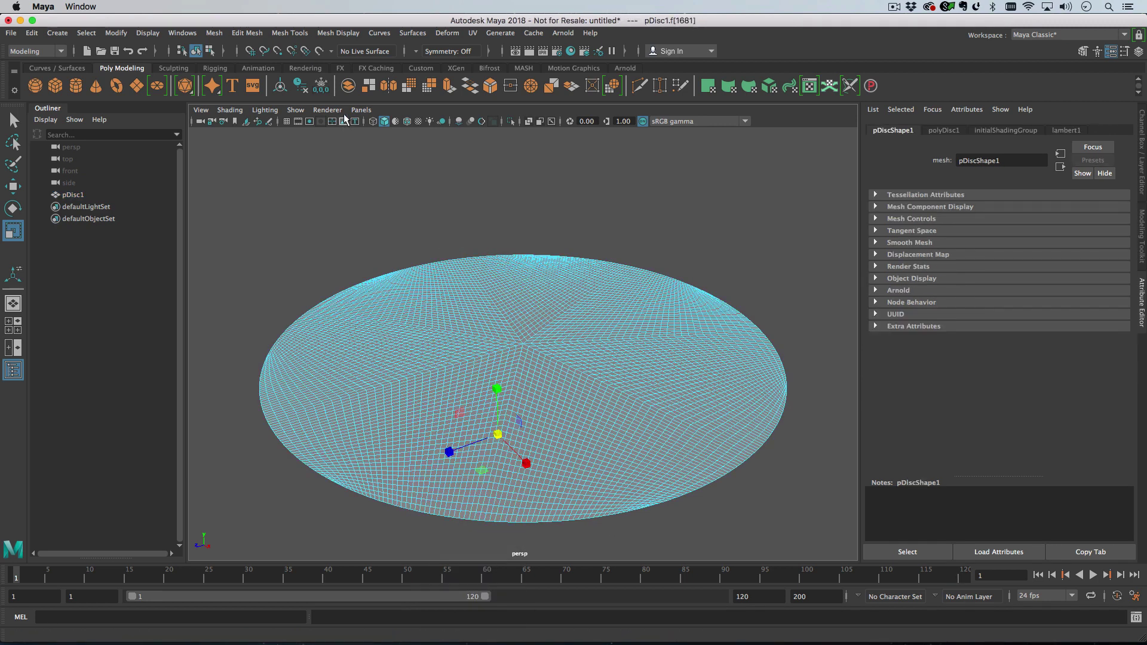
{"action": "left_click", "coordinate": [258, 34]}
{"action": "left_click", "coordinate": [262, 367]}
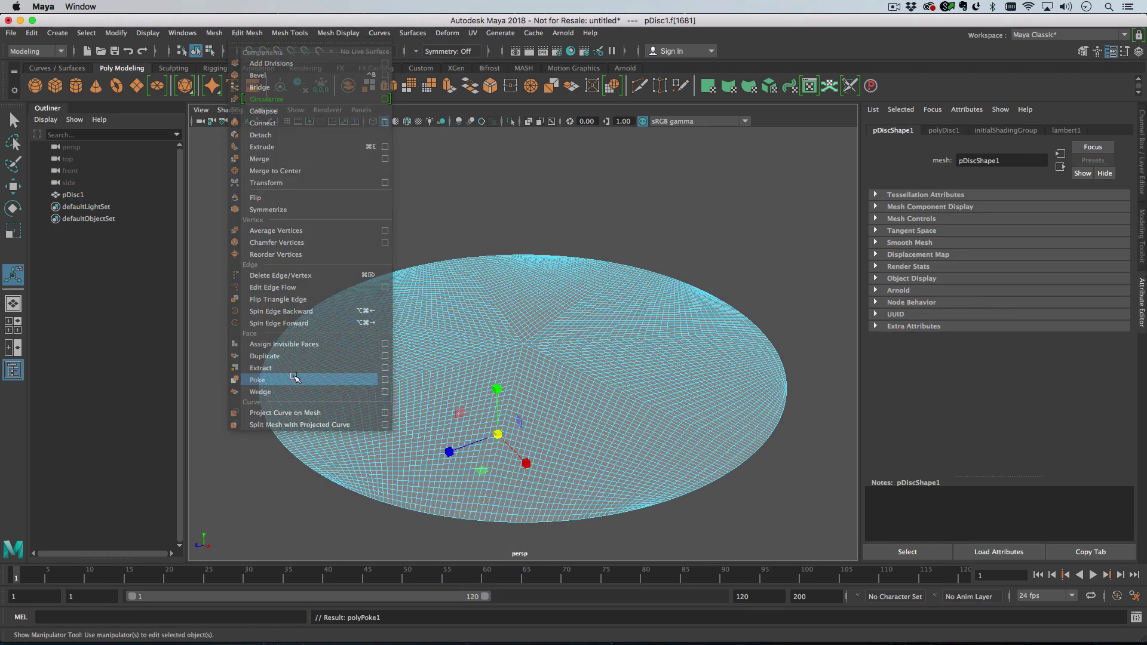
{"action": "scroll", "coordinate": [684, 460], "scroll_direction": "up", "scroll_amount": 5}
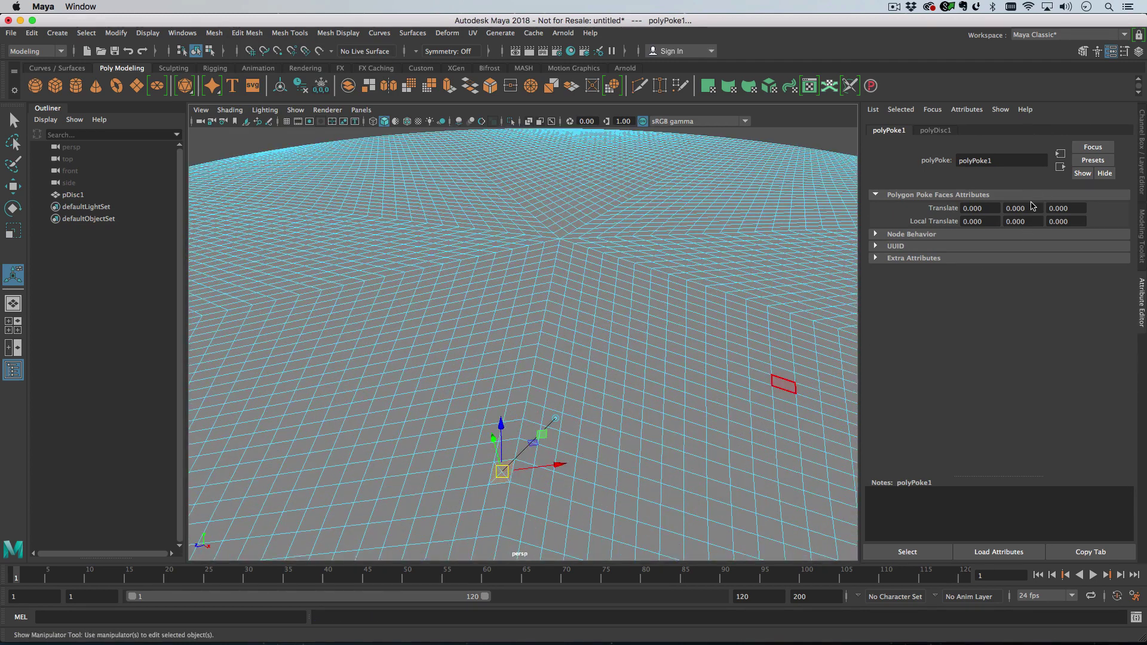
{"action": "left_click", "coordinate": [1032, 208]}
{"action": "type", "text": "5"}
{"action": "key", "text": "Return"}
Inspect the spiked disc from several angles and return it to object mode
{"action": "right_click_drag", "start_coordinate": [753, 314], "coordinate": [594, 320], "text": "alt"}
{"action": "left_click_drag", "start_coordinate": [594, 320], "coordinate": [568, 295], "text": "alt"}
{"action": "right_click_drag", "start_coordinate": [568, 295], "coordinate": [540, 286], "text": "alt"}
{"action": "left_click_drag", "start_coordinate": [540, 285], "coordinate": [627, 325], "text": "alt"}
{"action": "right_click_drag", "start_coordinate": [627, 326], "coordinate": [675, 266]}
{"action": "left_click", "coordinate": [397, 228]}
{"action": "left_click_drag", "start_coordinate": [397, 229], "coordinate": [657, 357], "text": "alt"}
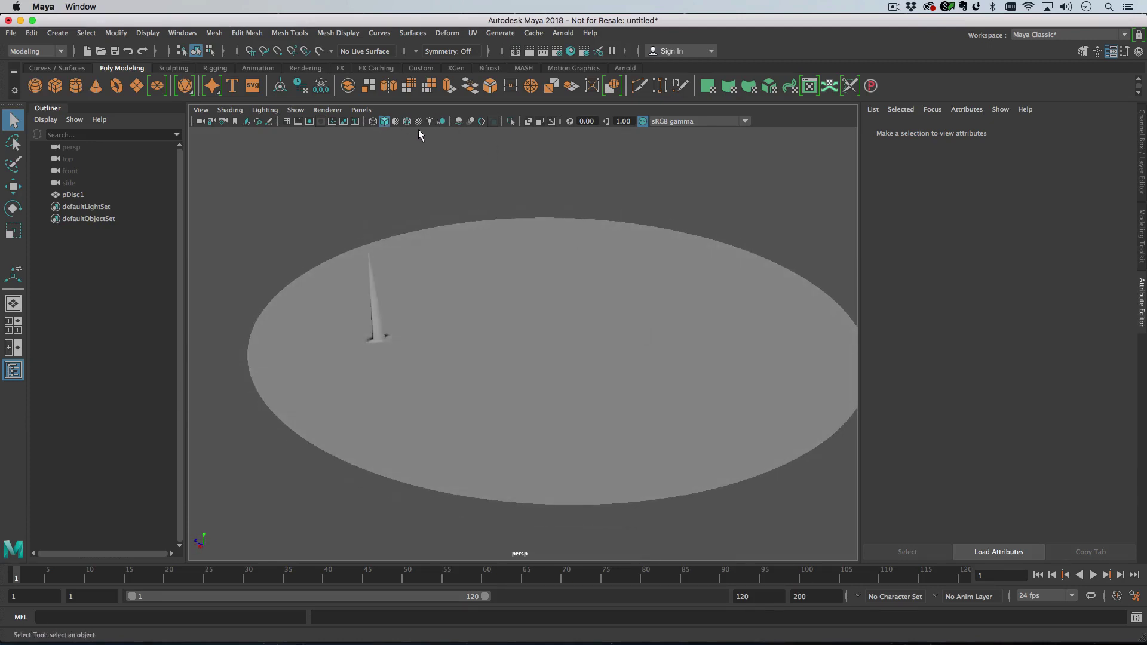
Enable ambient occlusion and create a ProSet on pDisc1 using its polyPoke1 node
{"action": "left_click", "coordinate": [458, 122]}
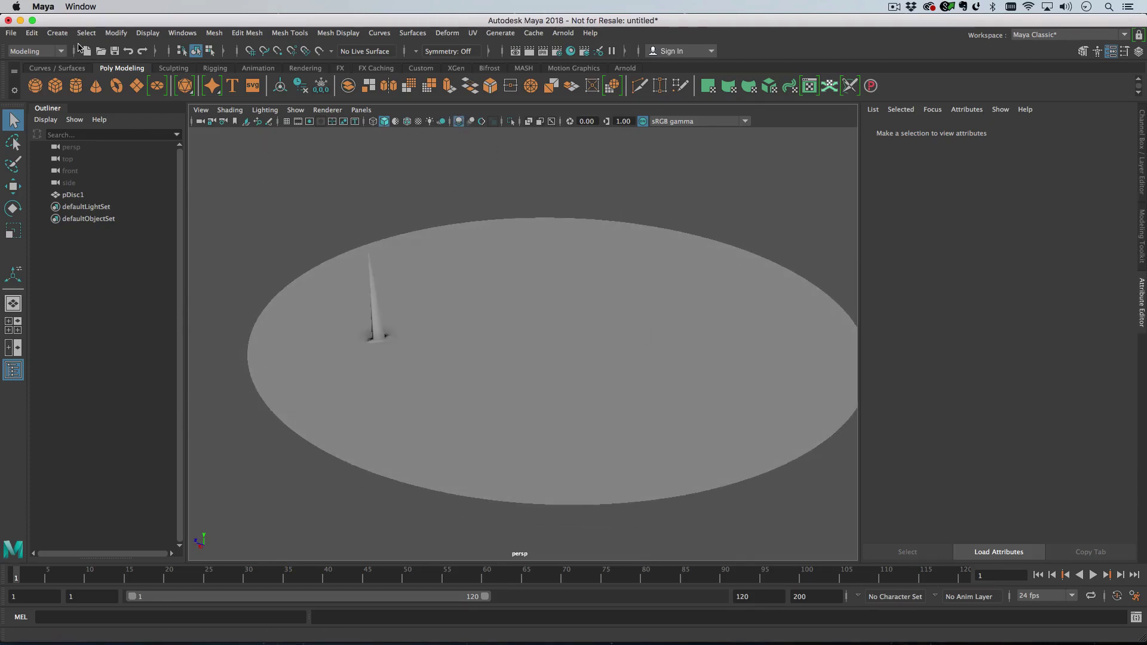
{"action": "left_click", "coordinate": [58, 33]}
{"action": "mouse_move", "coordinate": [143, 302]}
{"action": "left_click", "coordinate": [255, 314]}
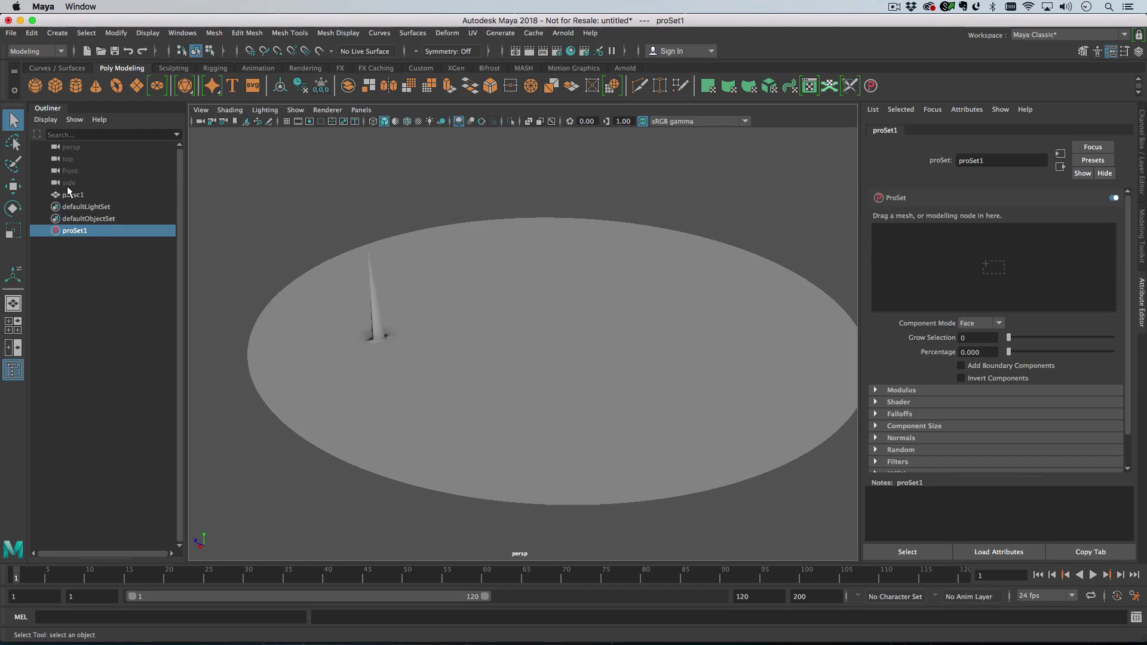
{"action": "middle_click_drag", "start_coordinate": [71, 198], "coordinate": [956, 254]}
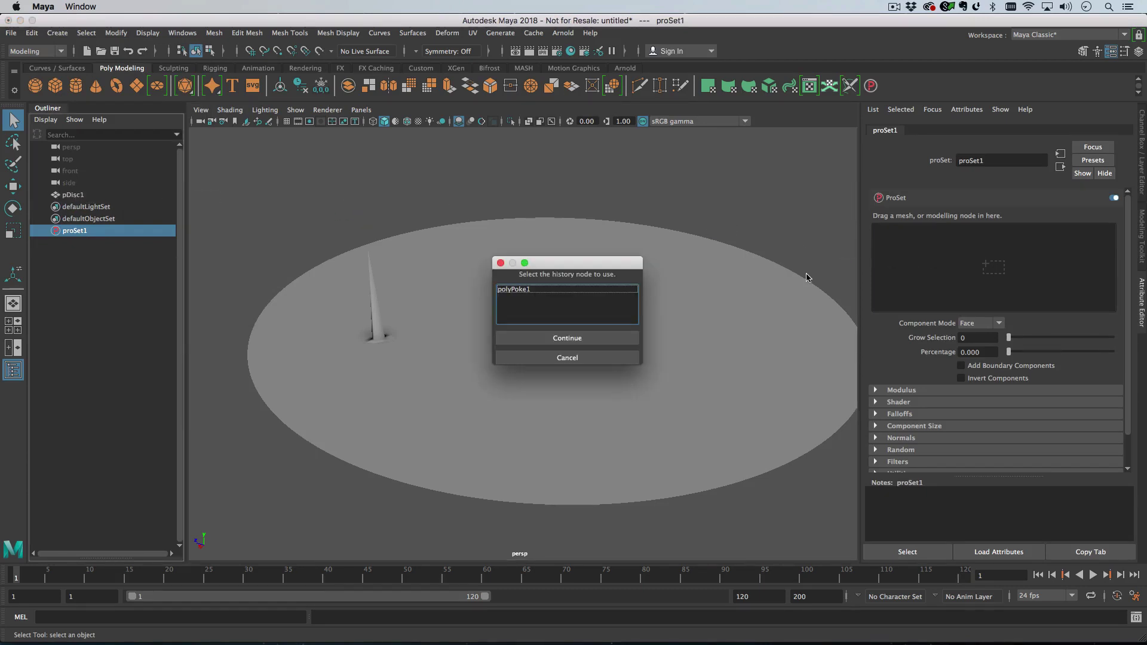
{"action": "left_click", "coordinate": [520, 291]}
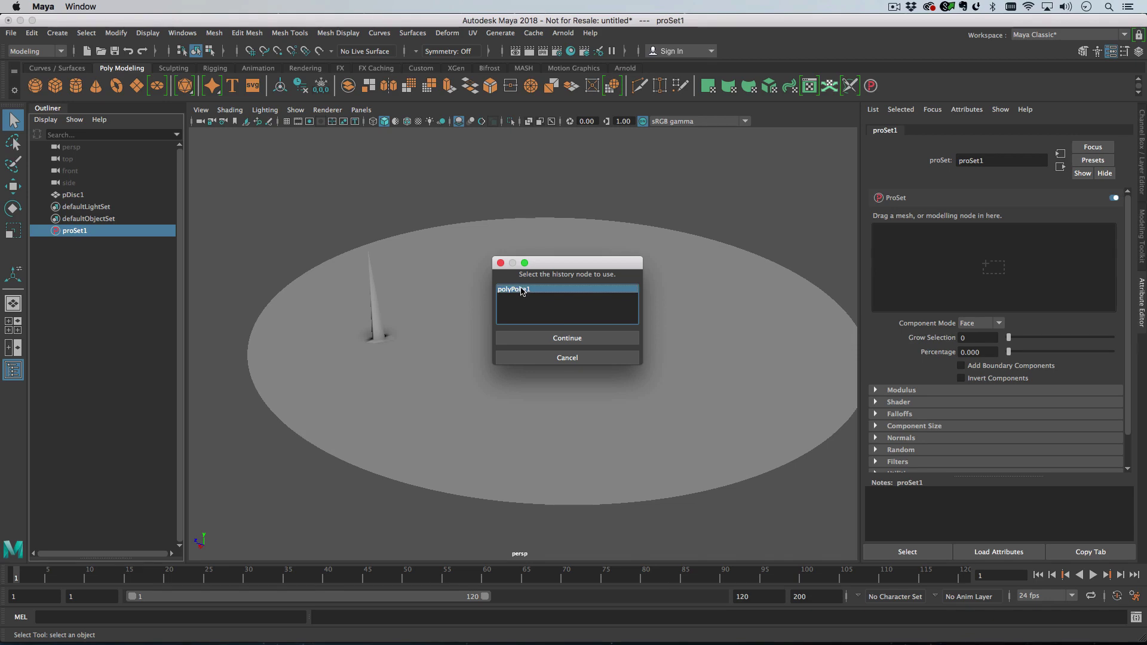
{"action": "left_click", "coordinate": [571, 341]}
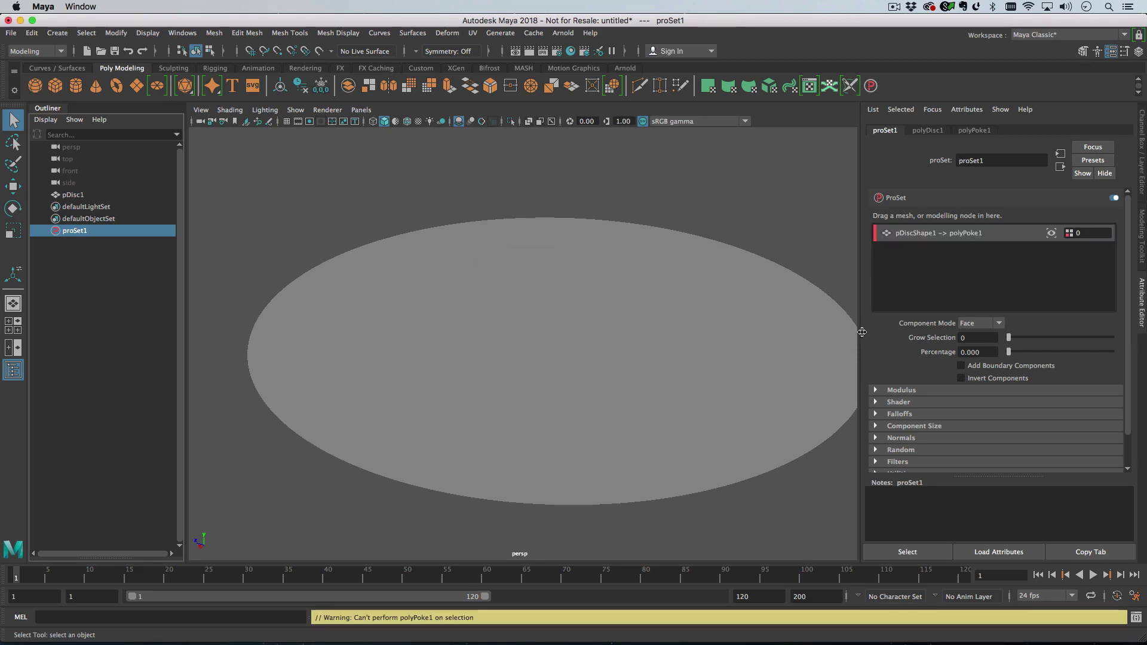
Leave Use Modulus off and keep the ProSet Shader mode as Add
{"action": "left_click", "coordinate": [926, 389]}
{"action": "left_click", "coordinate": [989, 406]}
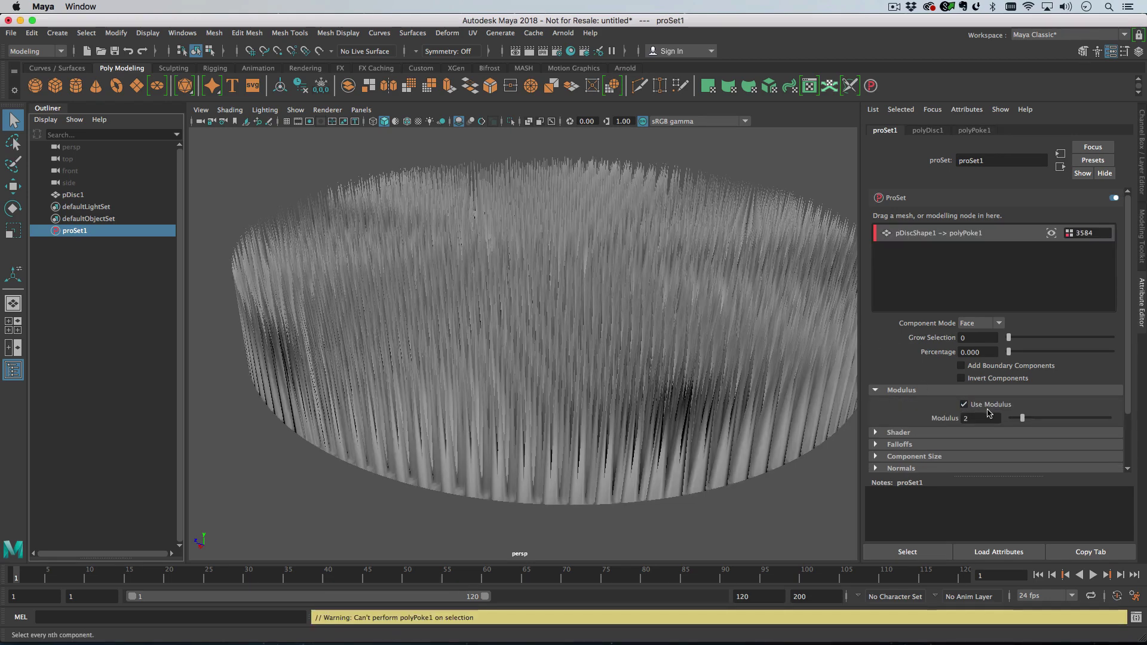
{"action": "left_click", "coordinate": [963, 404]}
{"action": "left_click", "coordinate": [961, 391]}
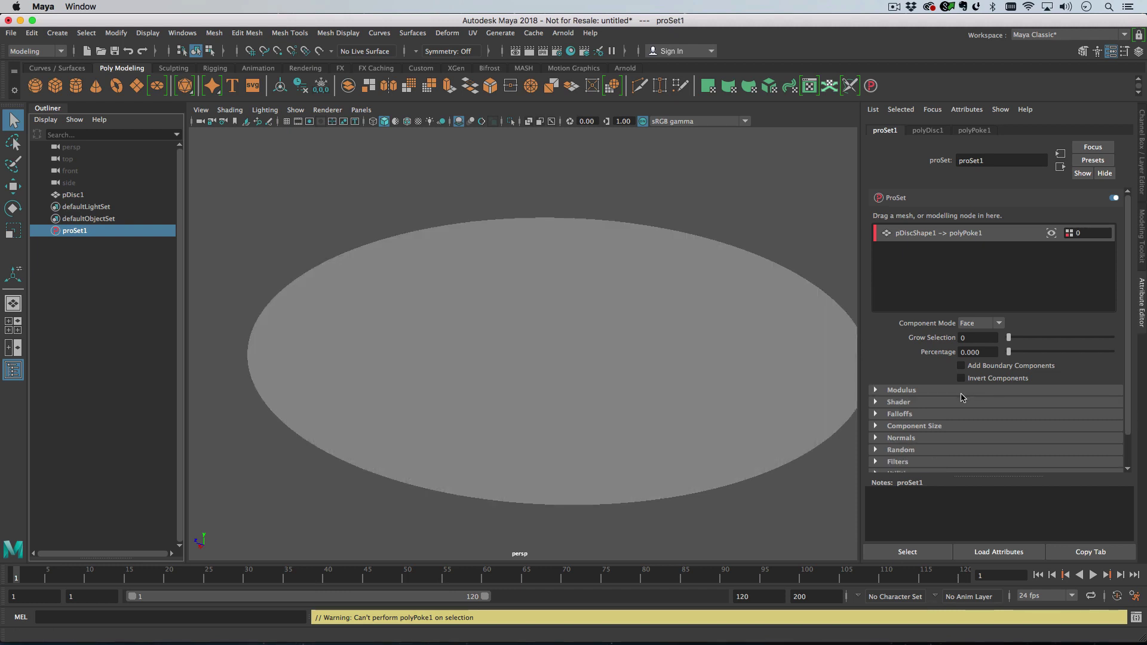
{"action": "left_click", "coordinate": [938, 403]}
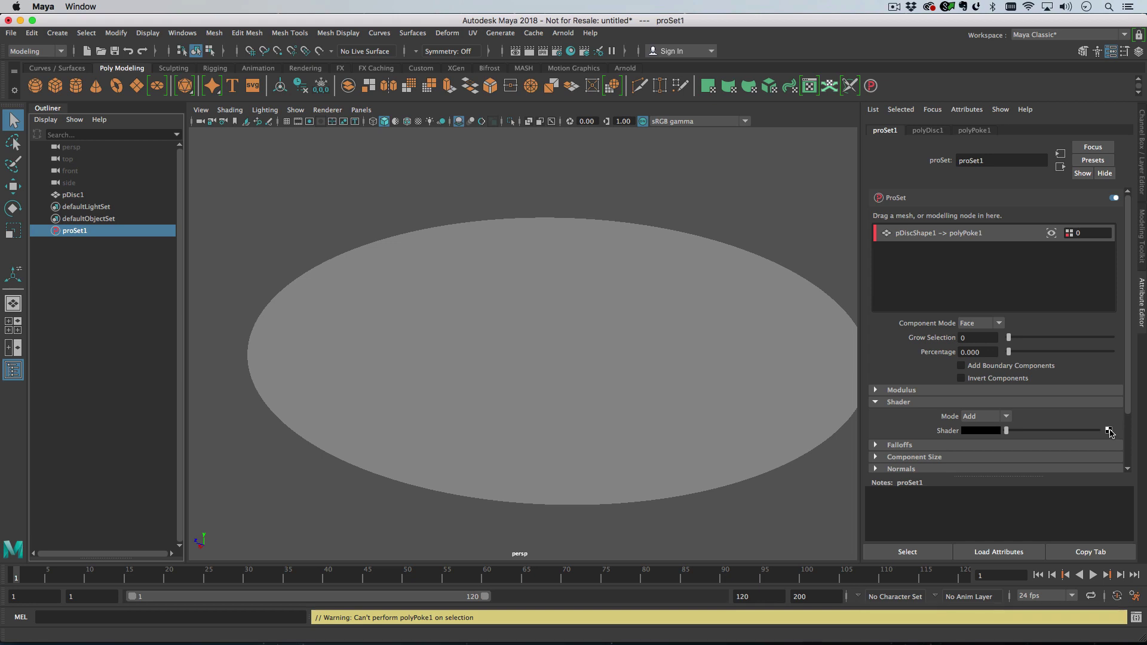
{"action": "left_click", "coordinate": [981, 418]}
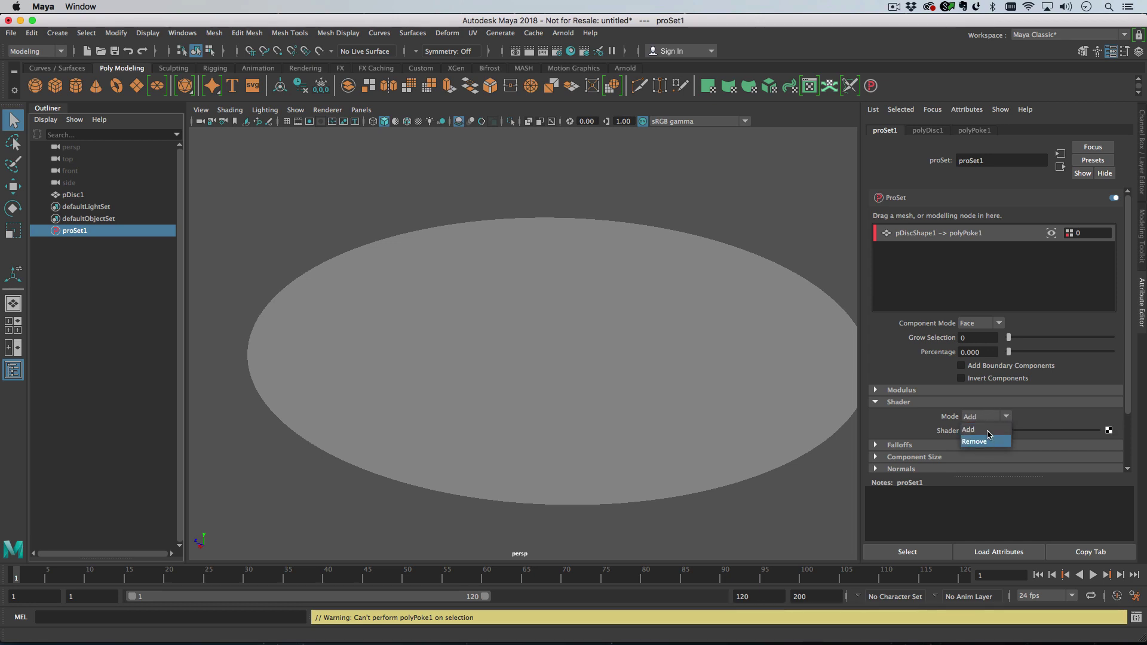
{"action": "left_click", "coordinate": [989, 419]}
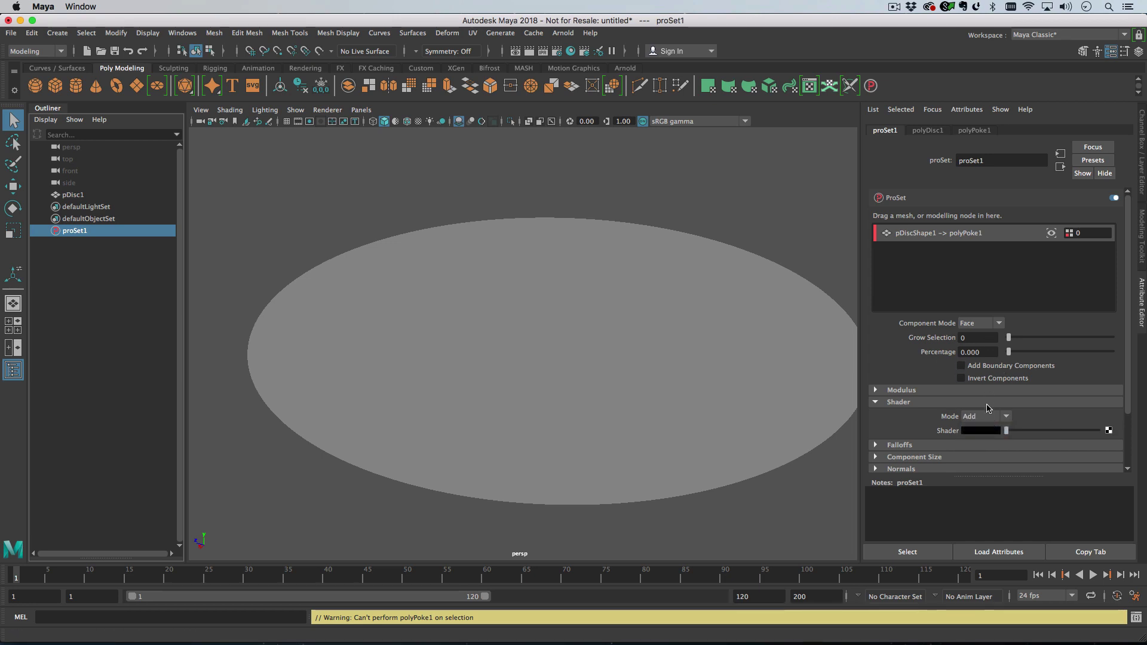
Map a Noise texture to proSet1's Shader with Frequency 1
{"action": "left_click", "coordinate": [1107, 431]}
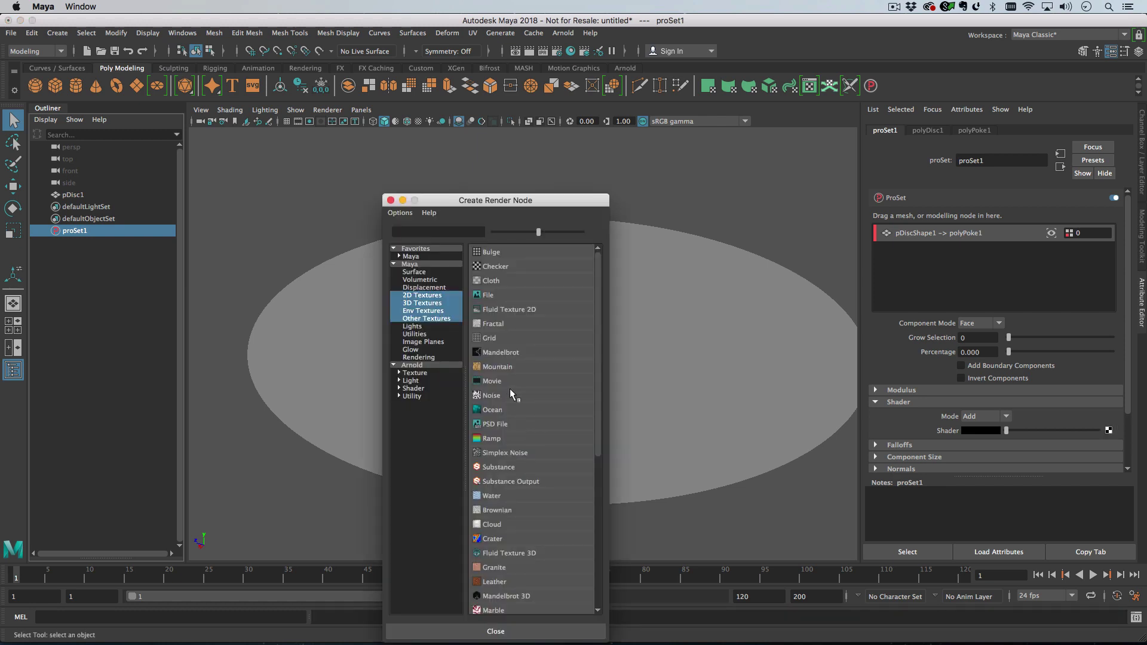
{"action": "left_click", "coordinate": [492, 395]}
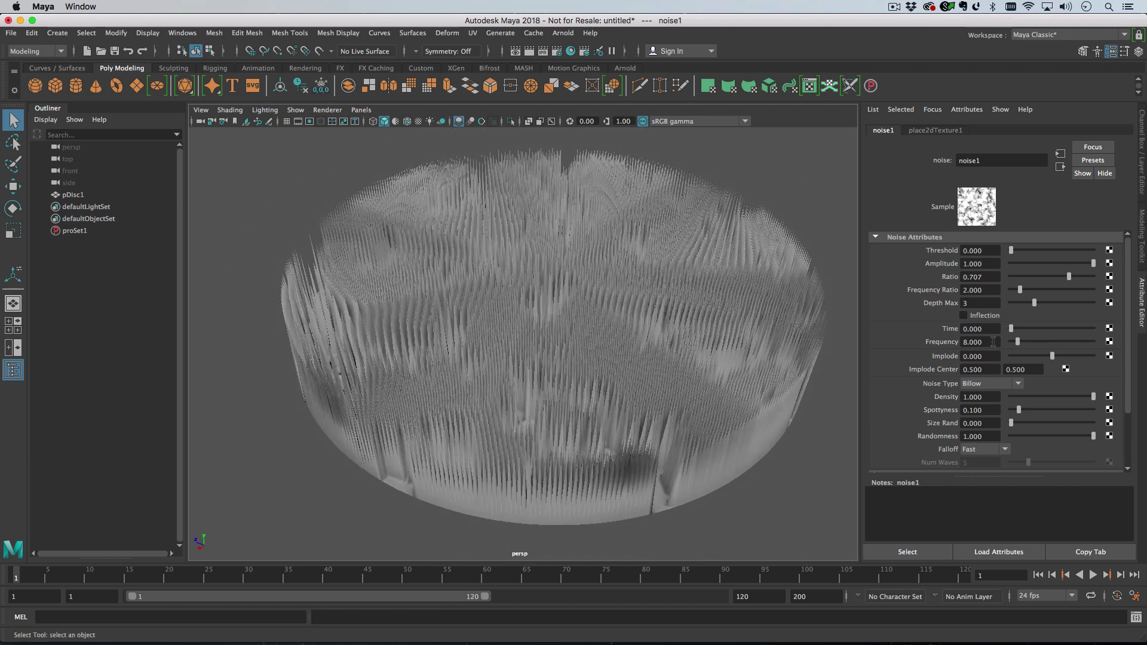
{"action": "type", "text": "1"}
{"action": "key", "text": "Return"}
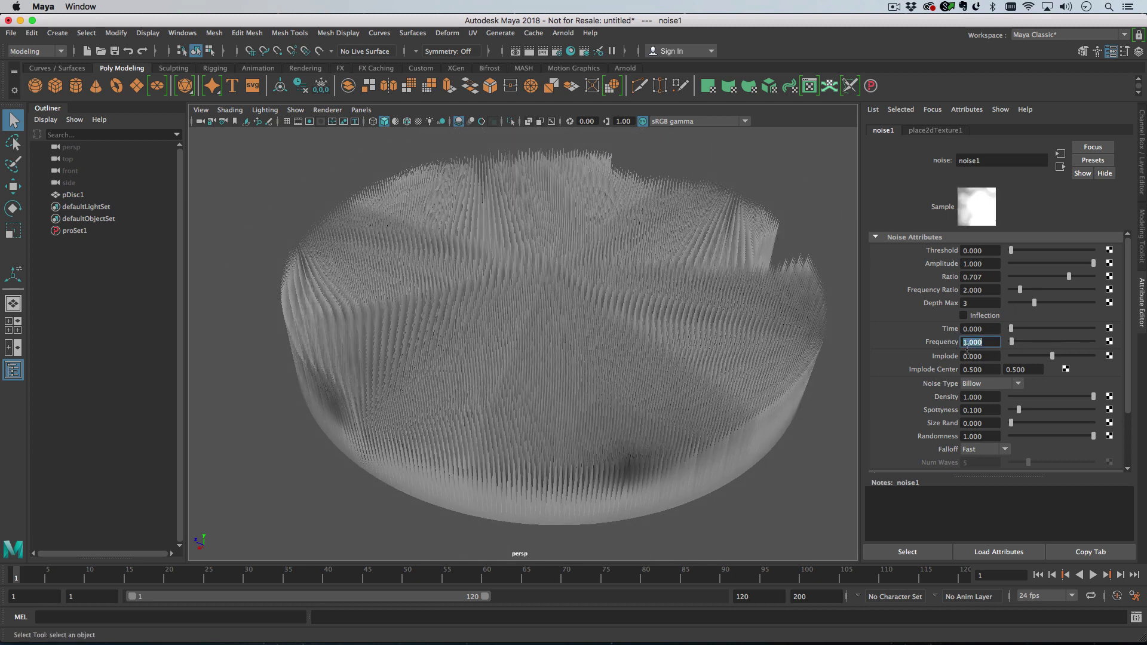
{"action": "left_click_drag", "start_coordinate": [730, 356], "coordinate": [604, 348], "text": "alt"}
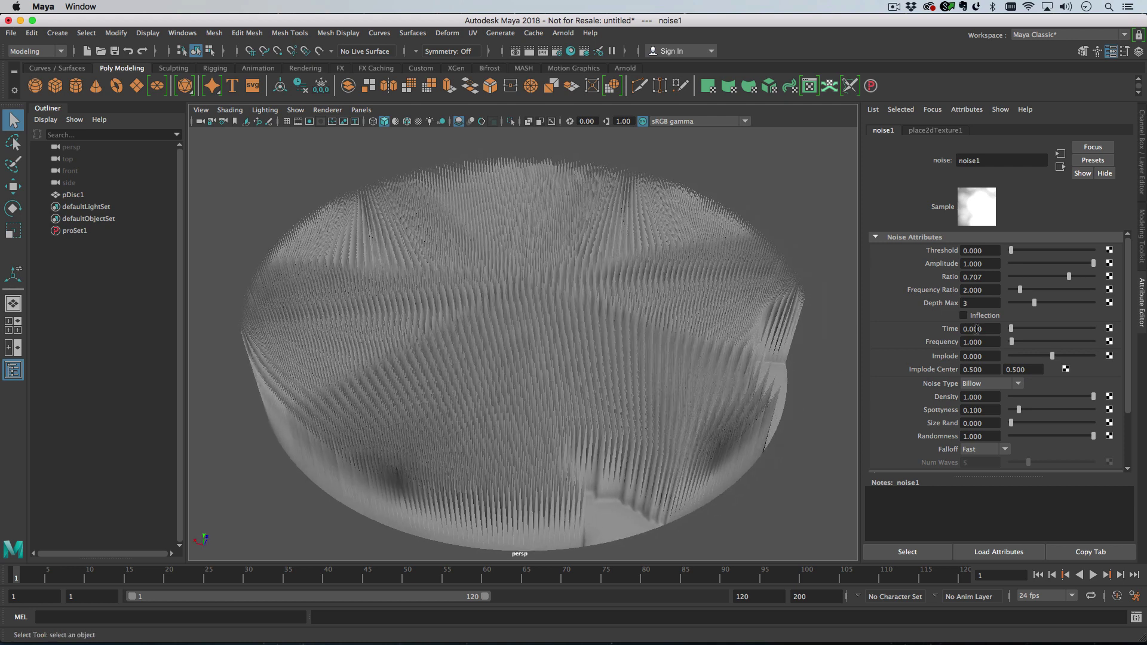
Scrub the noise Time upward to 5.830 to reshape the spike patches
{"action": "left_click_drag", "start_coordinate": [984, 329], "coordinate": [1050, 269], "text": "ctrl"}
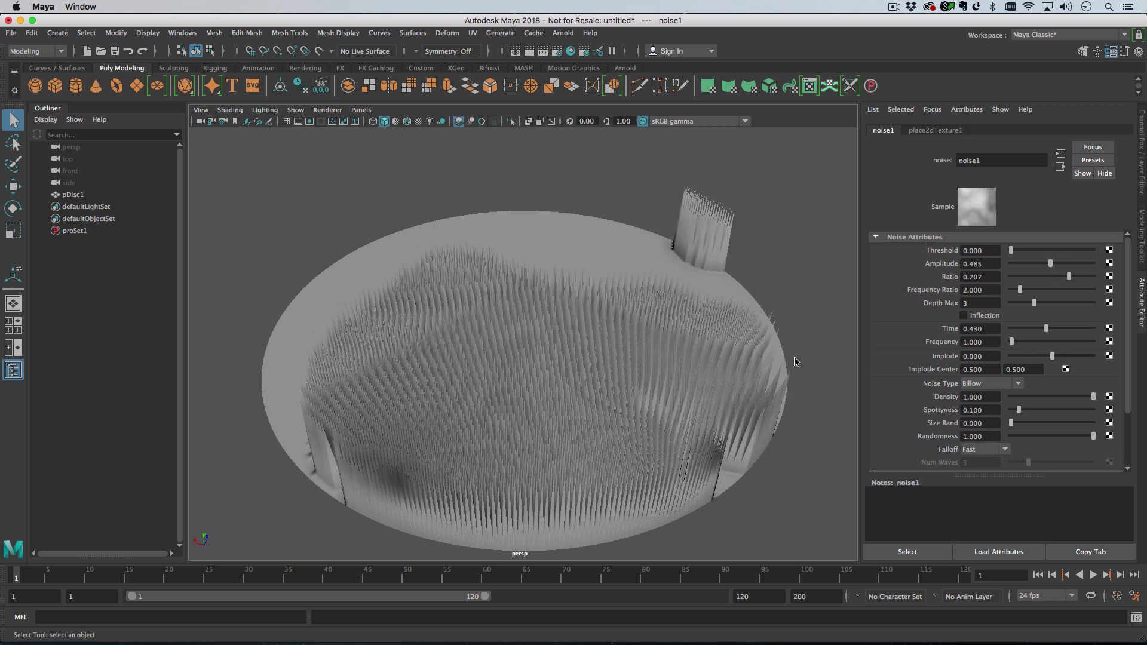
{"action": "left_click_drag", "start_coordinate": [794, 362], "coordinate": [932, 422], "text": "alt"}
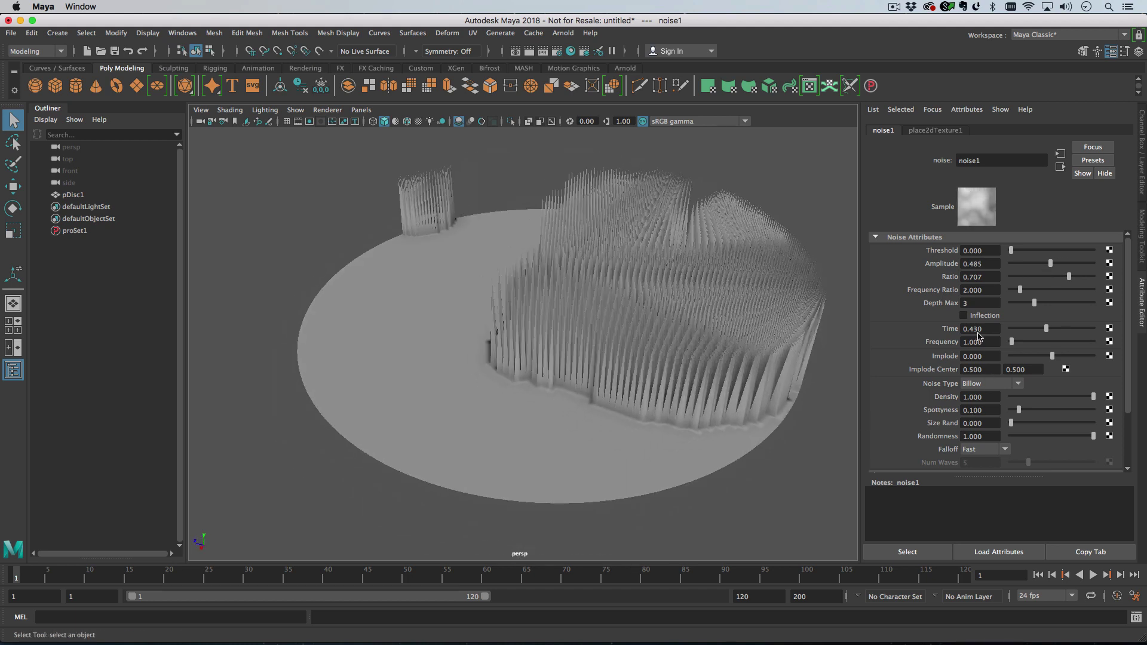
{"action": "left_click_drag", "start_coordinate": [978, 332], "coordinate": [1137, 336], "text": "ctrl"}
{"action": "left_click_drag", "start_coordinate": [698, 352], "coordinate": [513, 381], "text": "alt"}
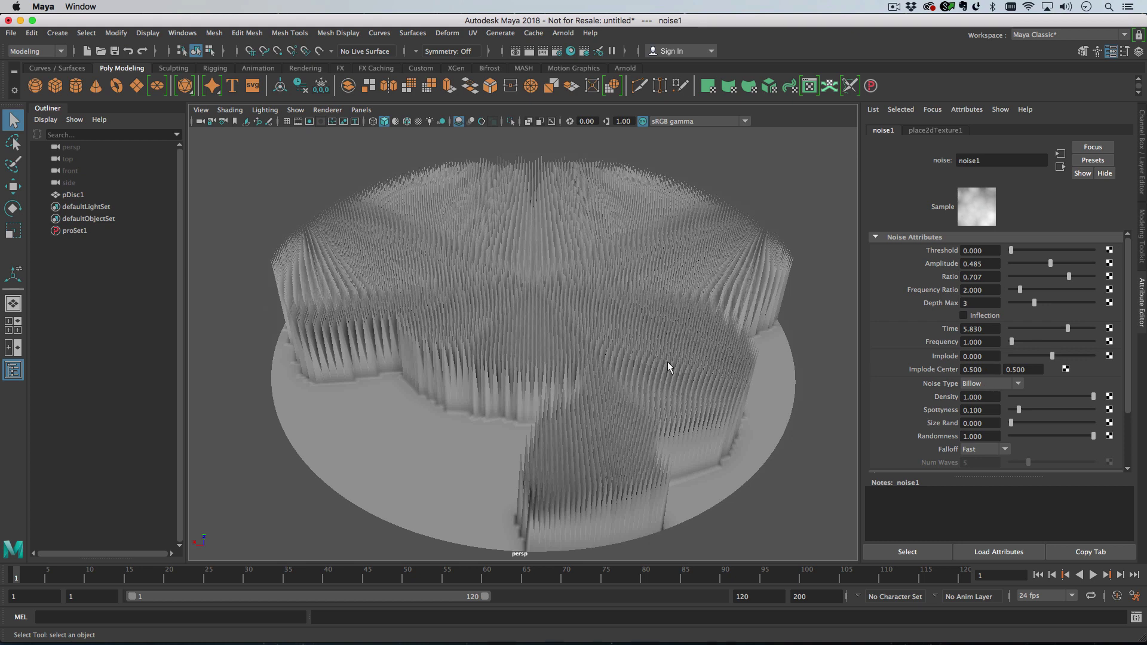
{"action": "left_click_drag", "start_coordinate": [671, 364], "coordinate": [532, 238], "text": "alt"}
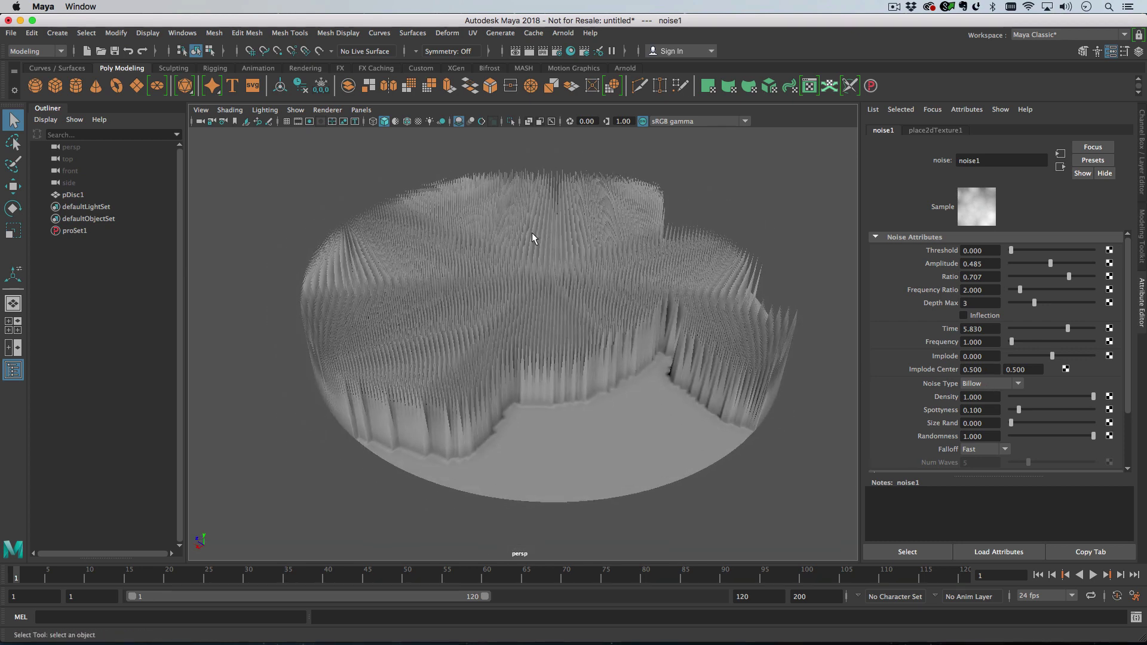
Add a texture deformer to the disc
{"action": "left_click", "coordinate": [447, 33]}
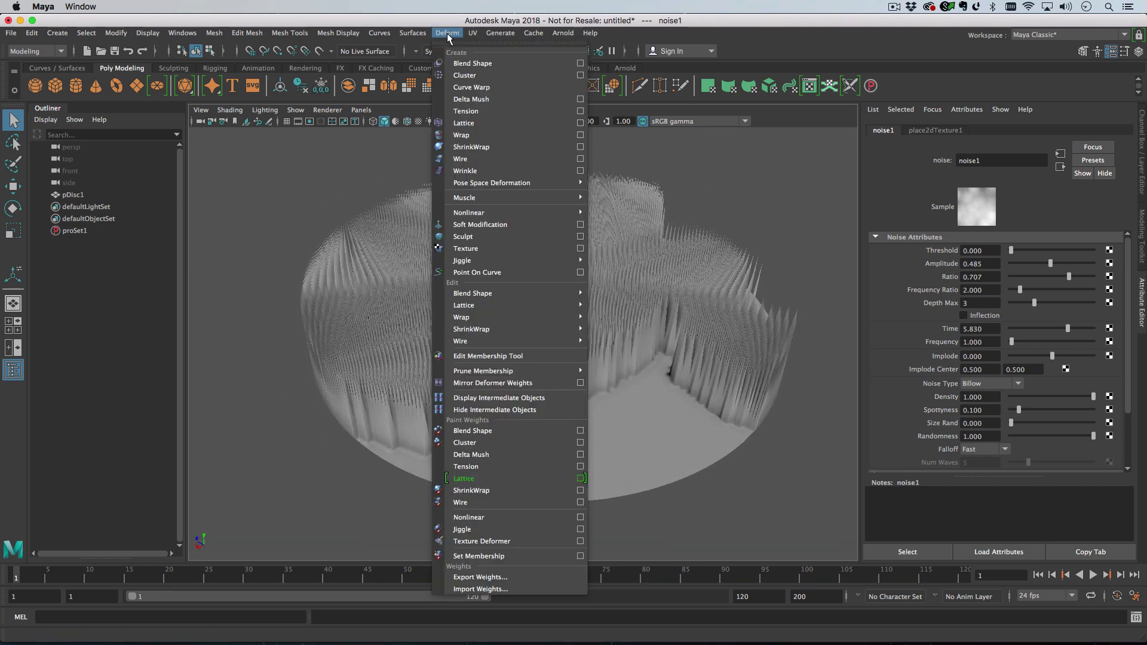
{"action": "left_click", "coordinate": [496, 246]}
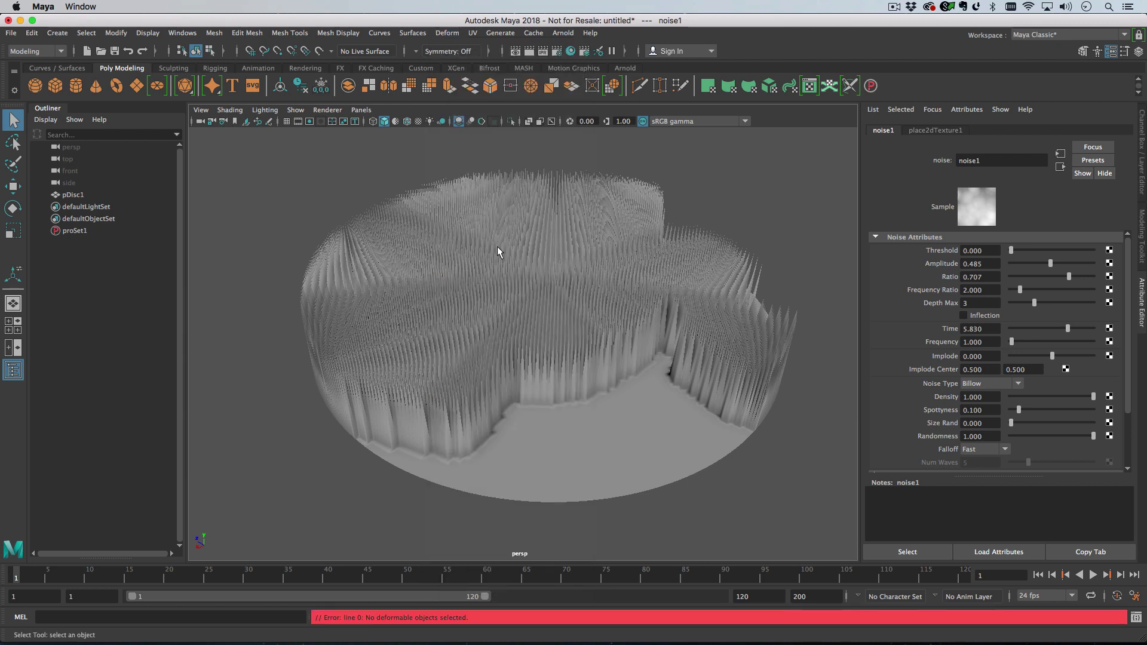
{"action": "left_click", "coordinate": [501, 418]}
{"action": "left_click", "coordinate": [440, 33]}
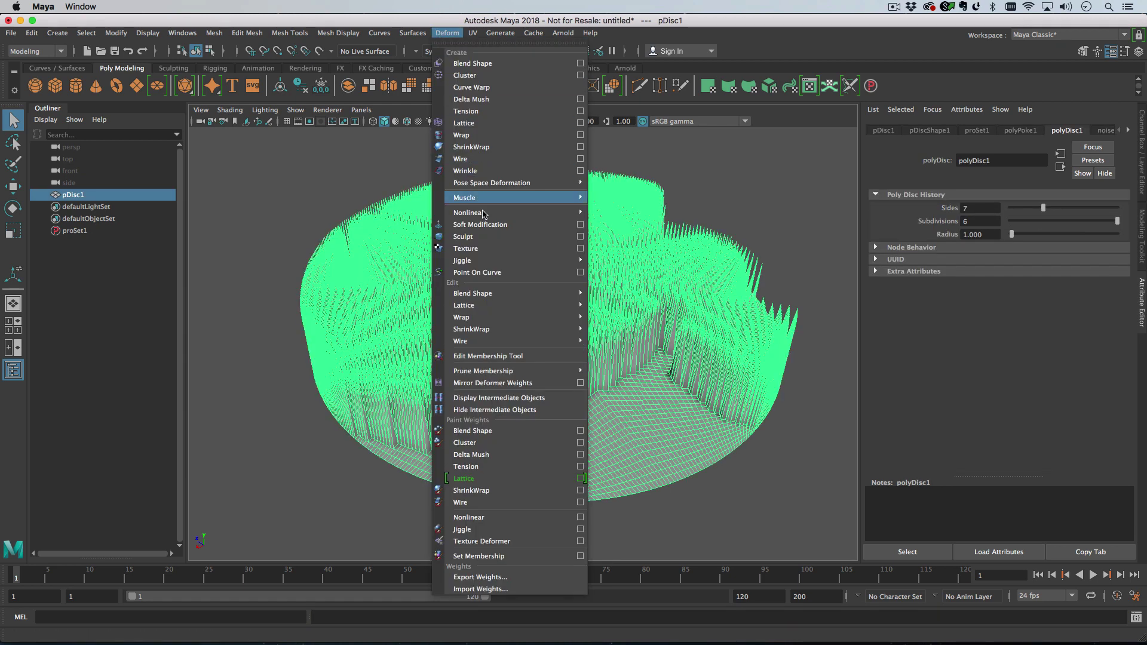
{"action": "left_click", "coordinate": [490, 247]}
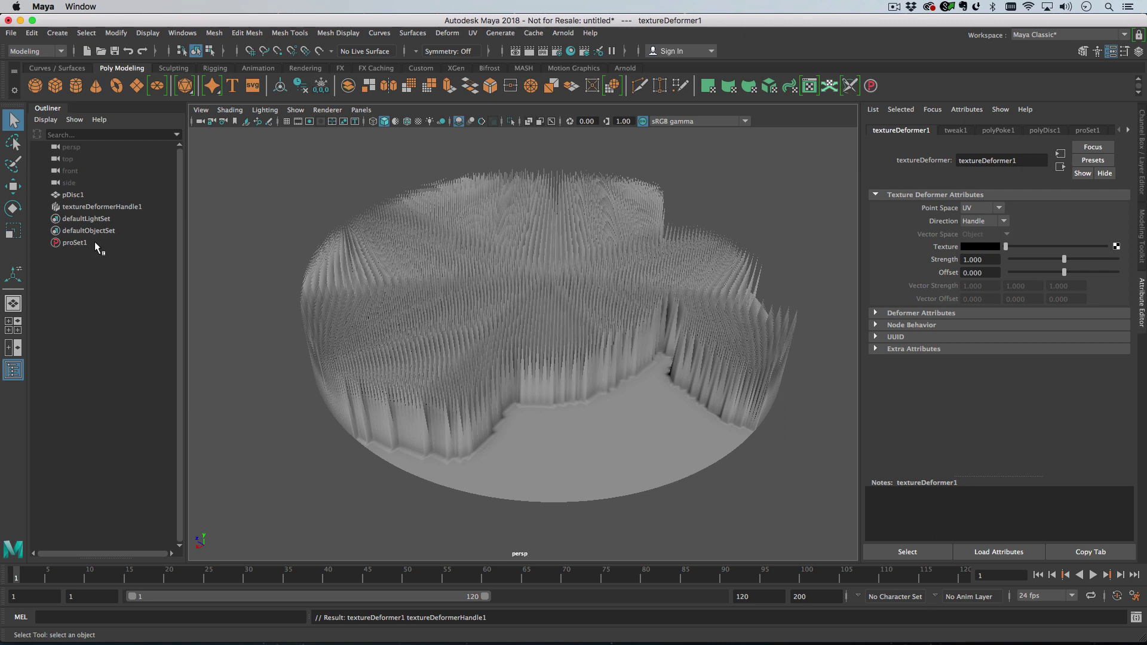
Graph proSet1's input and output connections in the Node Editor
{"action": "left_click", "coordinate": [182, 33]}
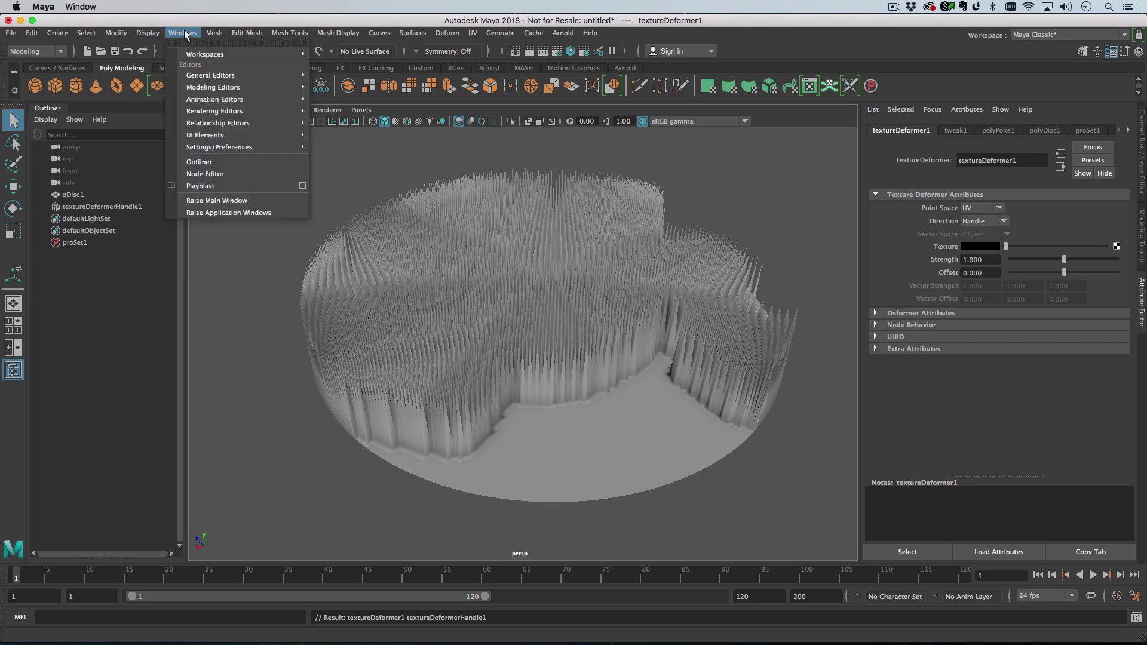
{"action": "left_click", "coordinate": [206, 173]}
{"action": "left_click", "coordinate": [90, 243]}
{"action": "left_click", "coordinate": [185, 172]}
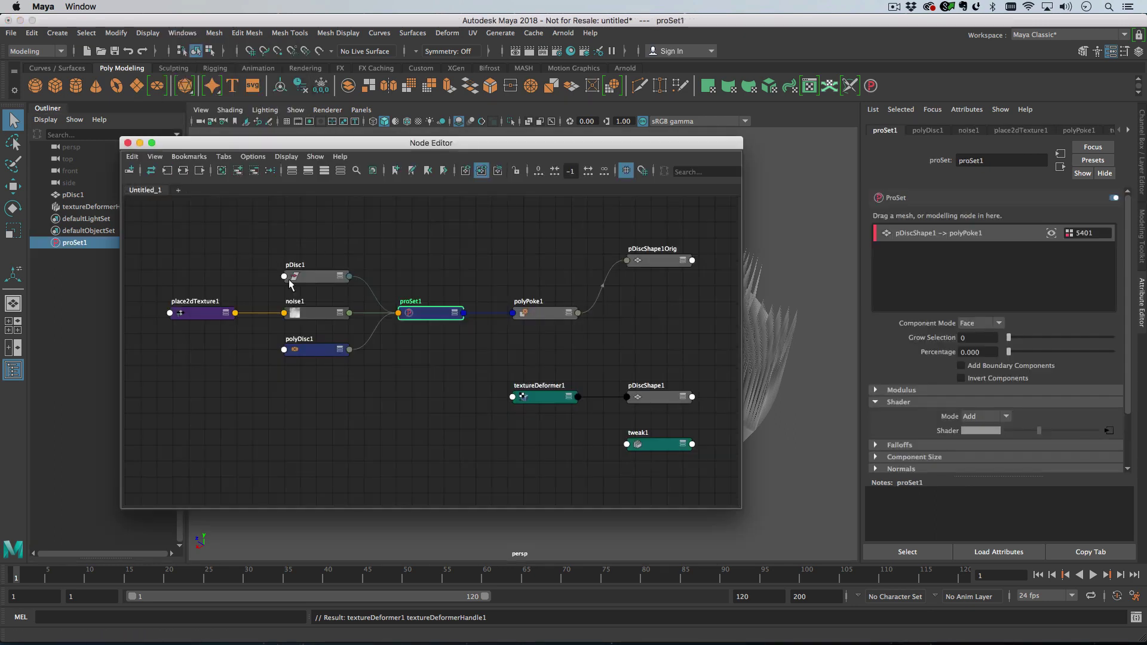
Toggle the Outliner's DAG Objects Only display, then show textureDeformer1's attributes
{"action": "left_click", "coordinate": [46, 120]}
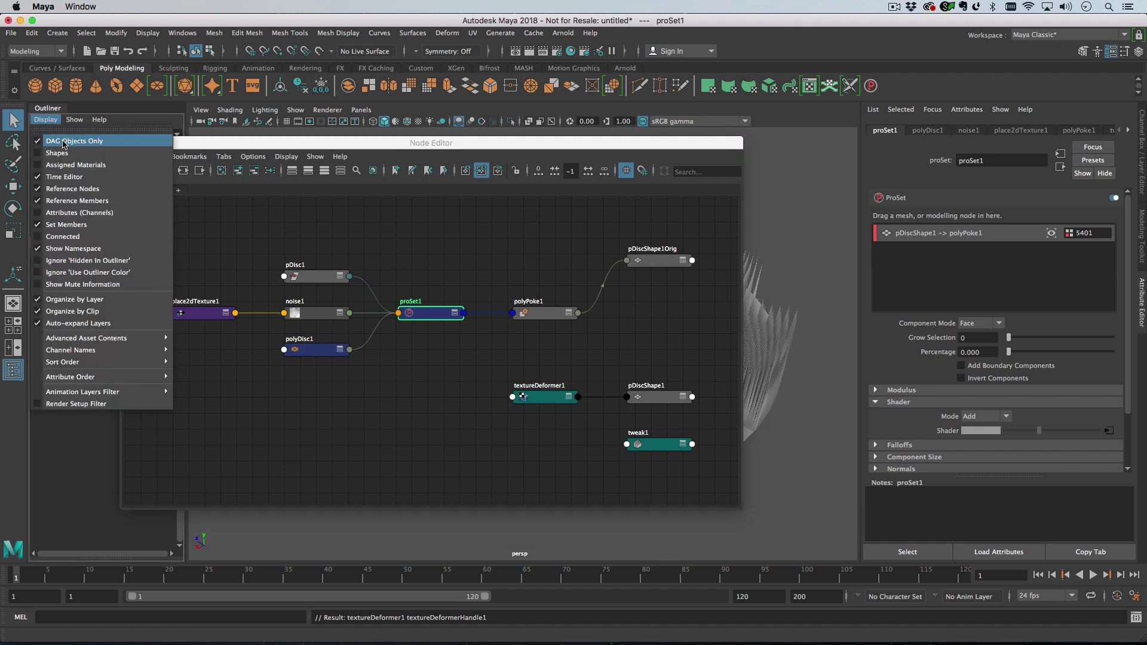
{"action": "left_click", "coordinate": [70, 141]}
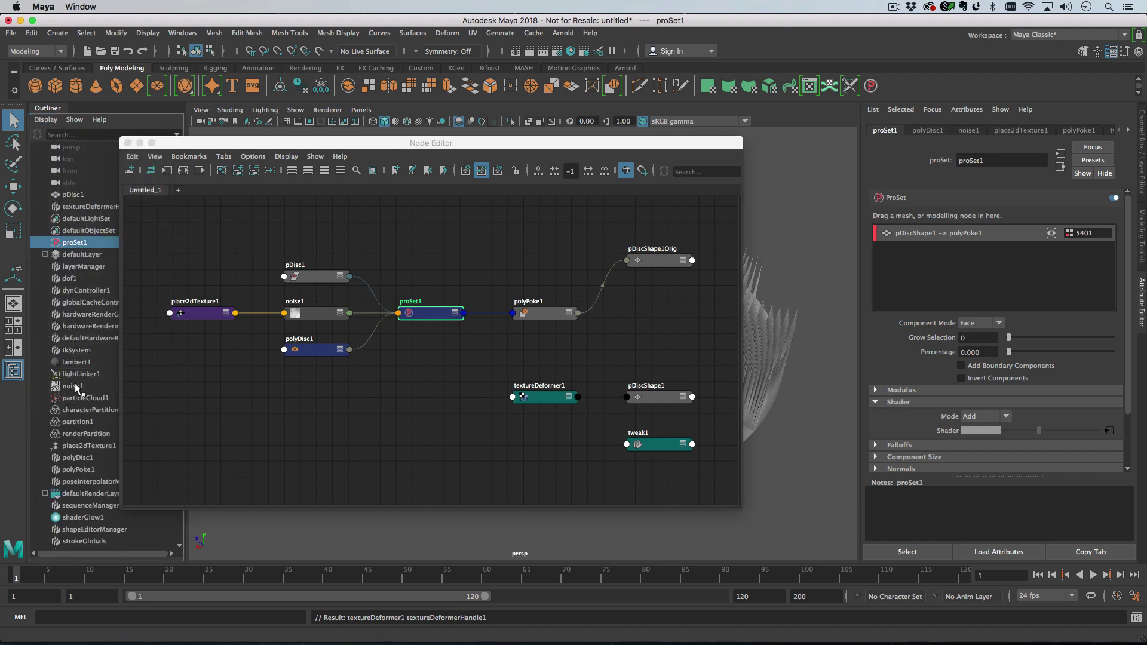
{"action": "left_click", "coordinate": [55, 121]}
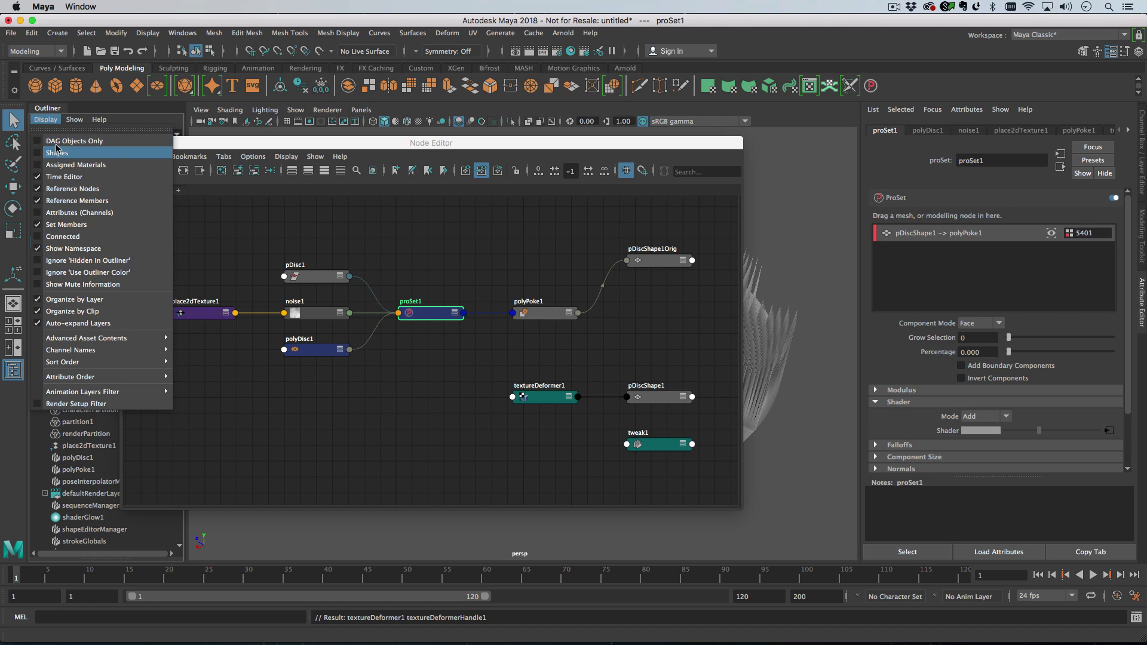
{"action": "left_click", "coordinate": [69, 137]}
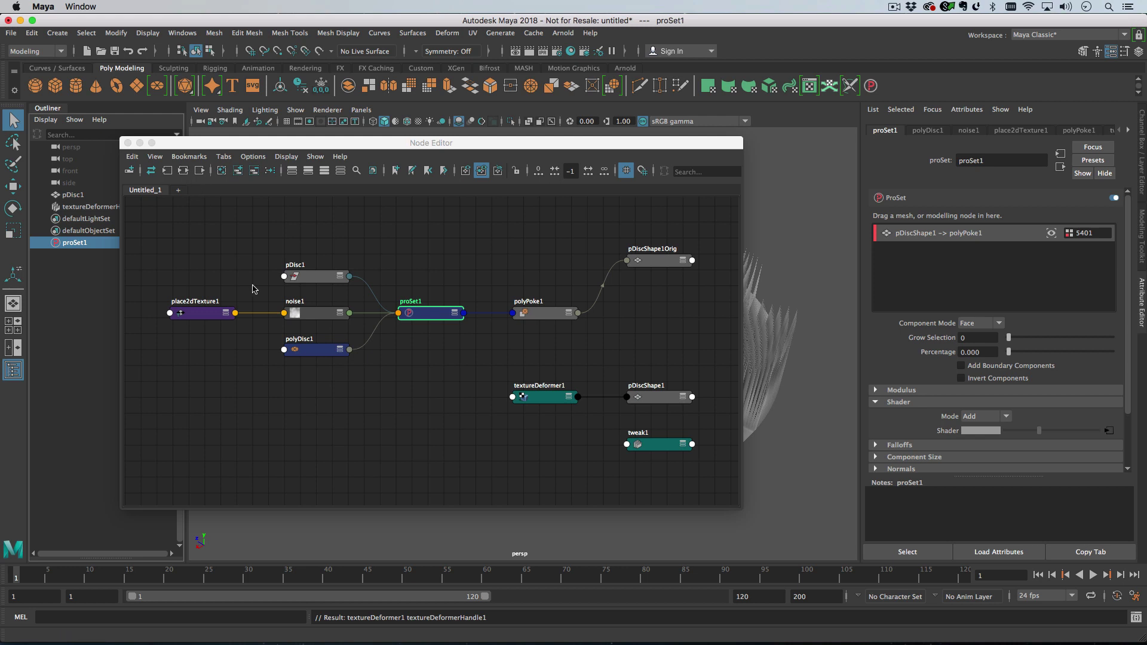
{"action": "left_click", "coordinate": [89, 207]}
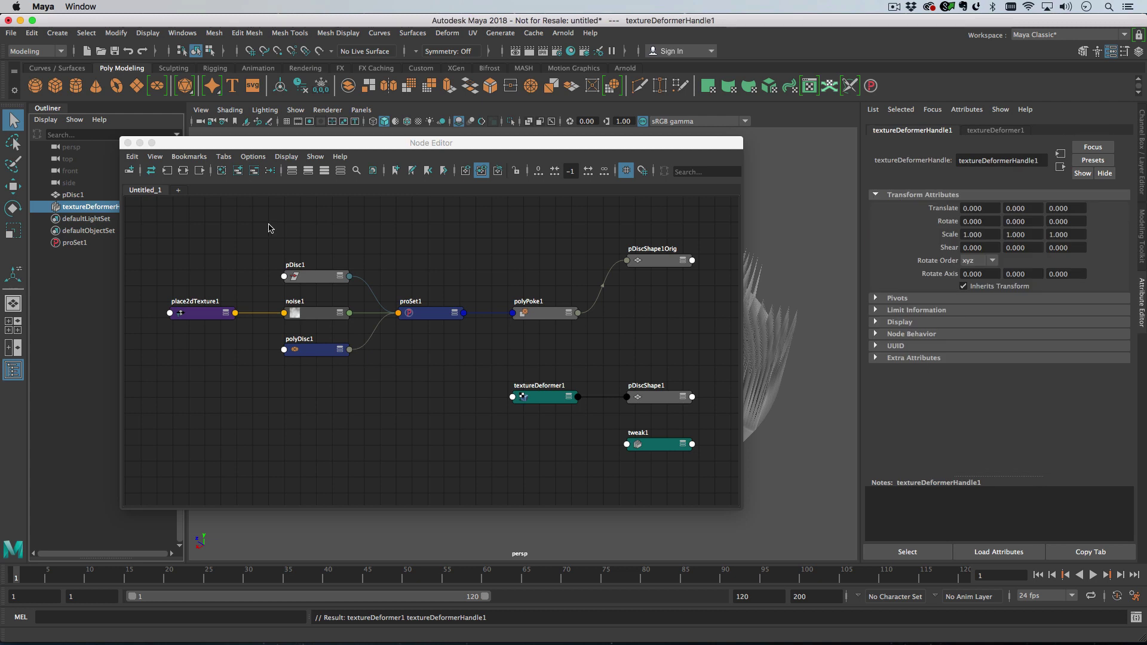
{"action": "left_click", "coordinate": [990, 131]}
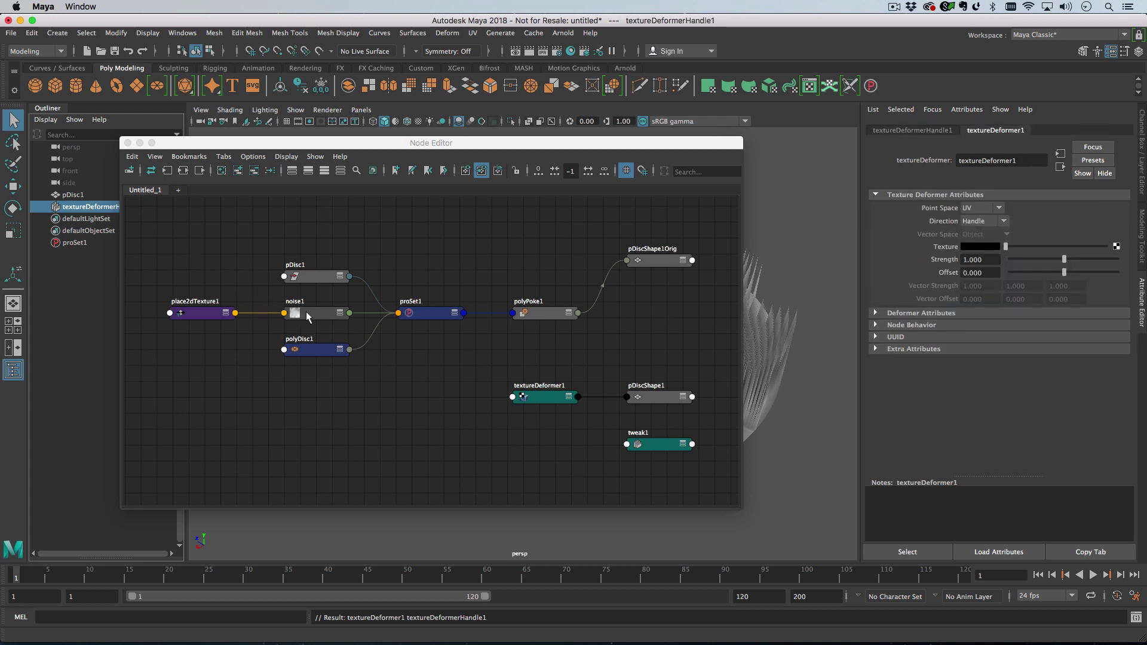
Connect noise1 as the texture deformer's texture with Strength 10
{"action": "middle_click_drag", "start_coordinate": [308, 317], "coordinate": [979, 247]}
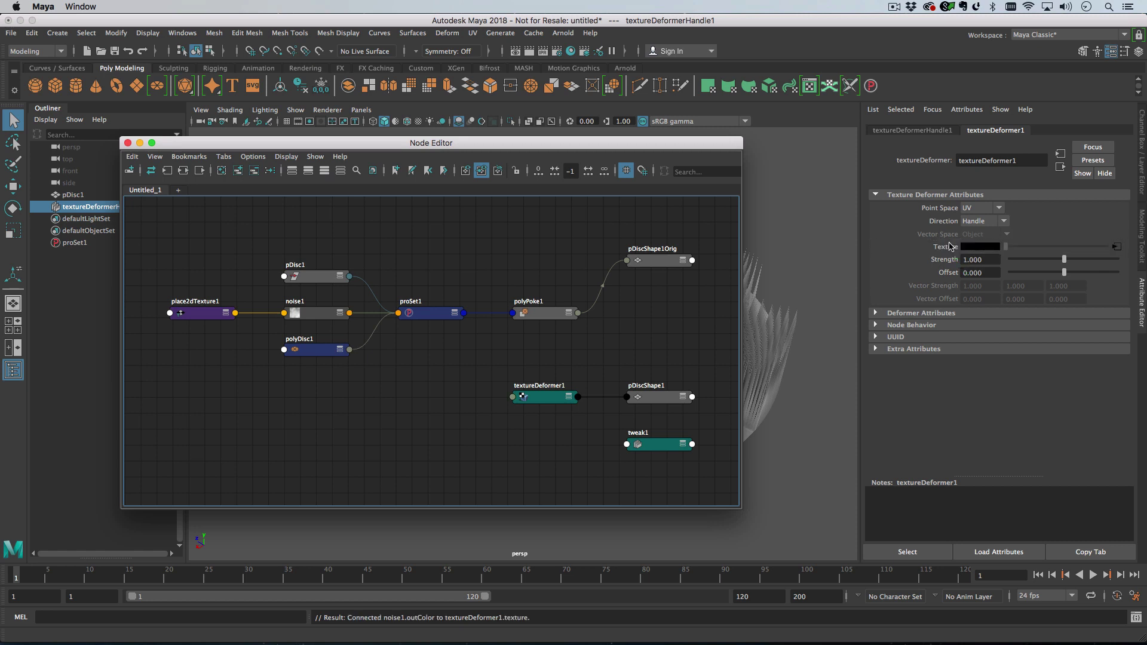
{"action": "left_click", "coordinate": [989, 260]}
{"action": "key", "text": "Return"}
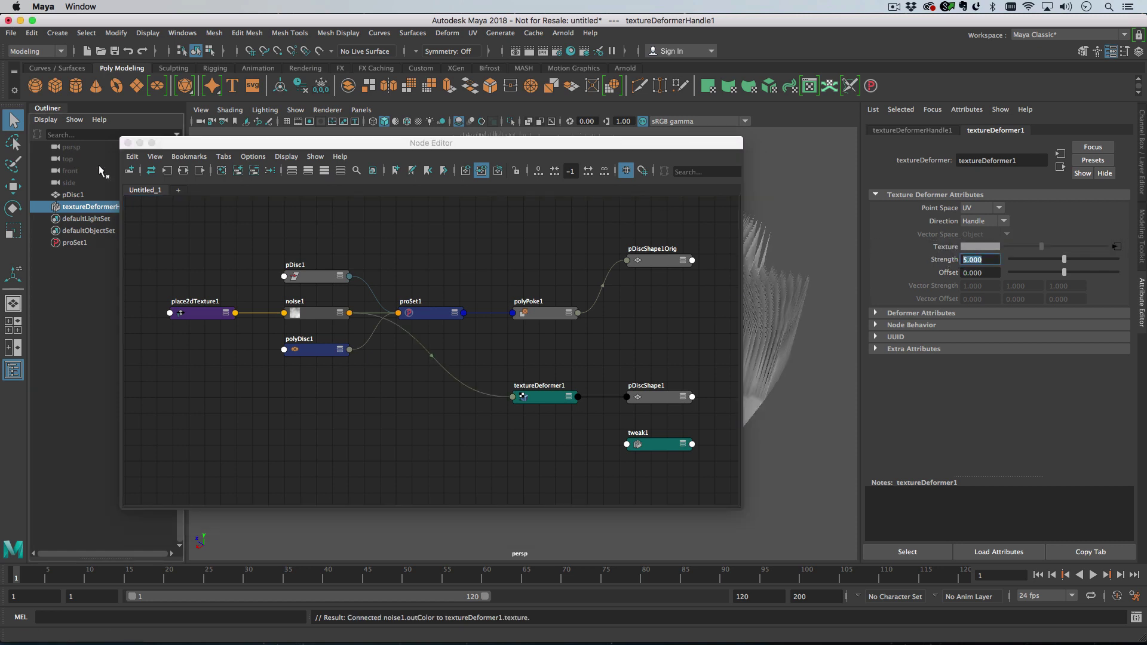
{"action": "left_click", "coordinate": [128, 144]}
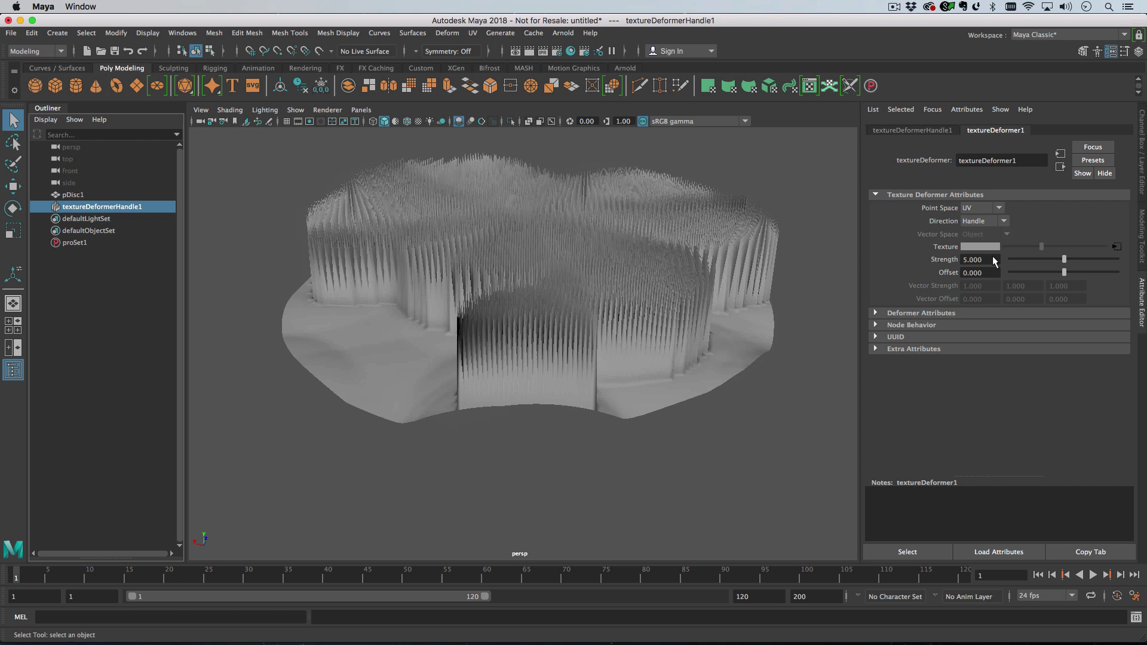
{"action": "type", "text": "10"}
{"action": "key", "text": "Return"}
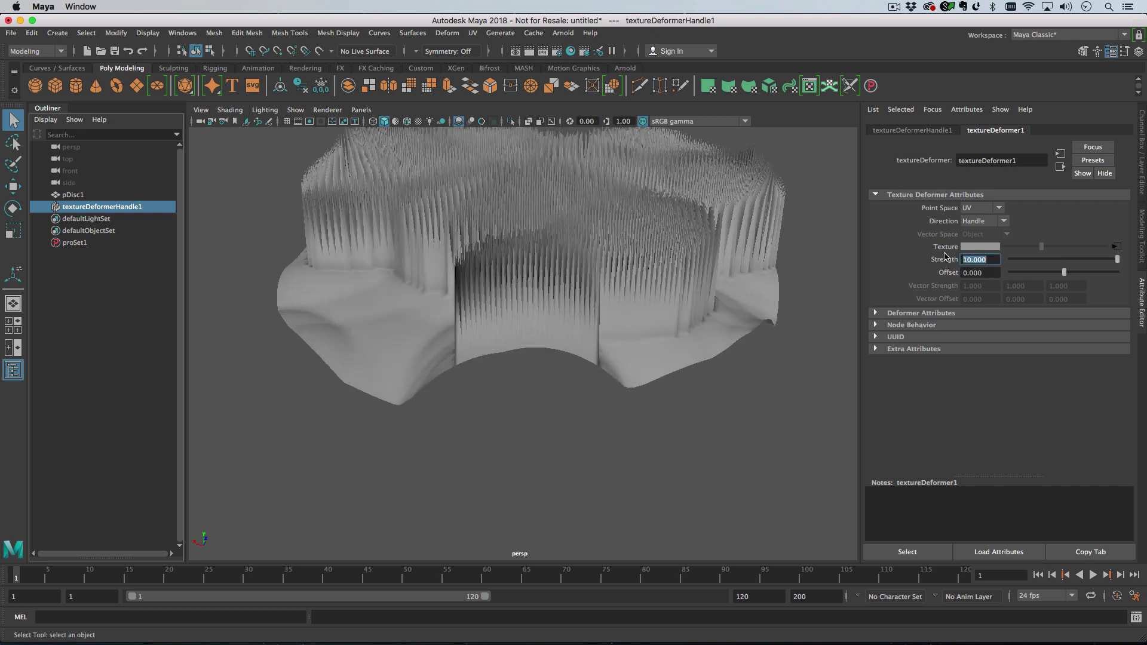
{"action": "middle_click_drag", "start_coordinate": [560, 282], "coordinate": [556, 389], "text": "alt"}
{"action": "left_click_drag", "start_coordinate": [555, 389], "coordinate": [653, 386], "text": "alt"}
{"action": "middle_click_drag", "start_coordinate": [653, 387], "coordinate": [605, 375], "text": "alt"}
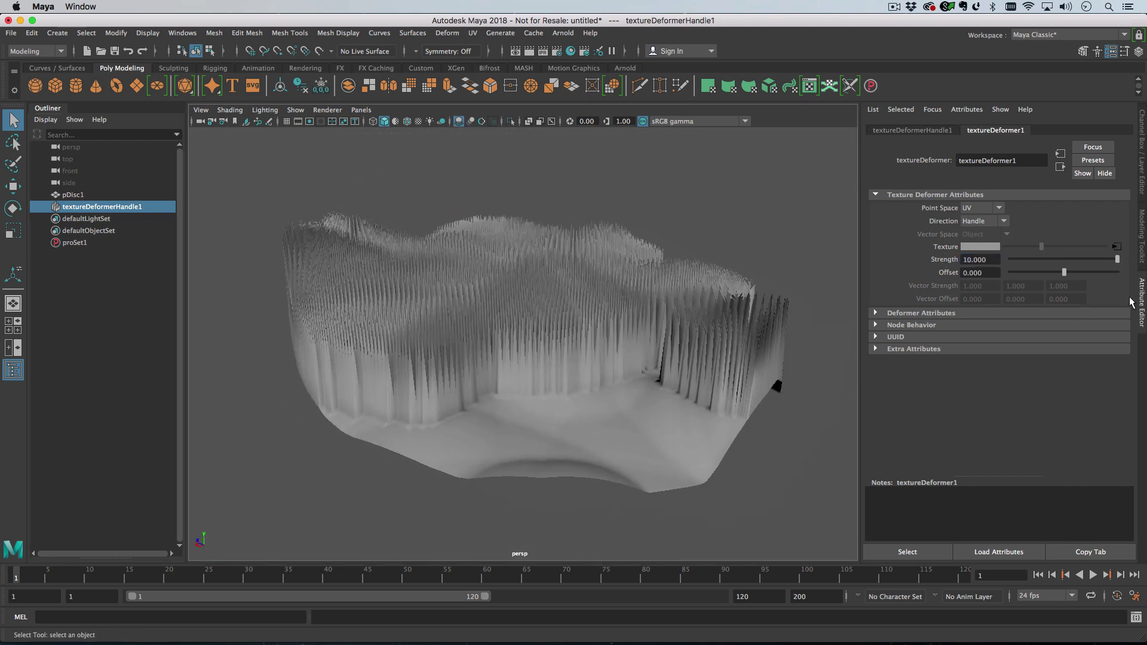
Scrub noise1's Time past 7.160 and raise its Amplitude to 0.654
{"action": "left_click", "coordinate": [1118, 247]}
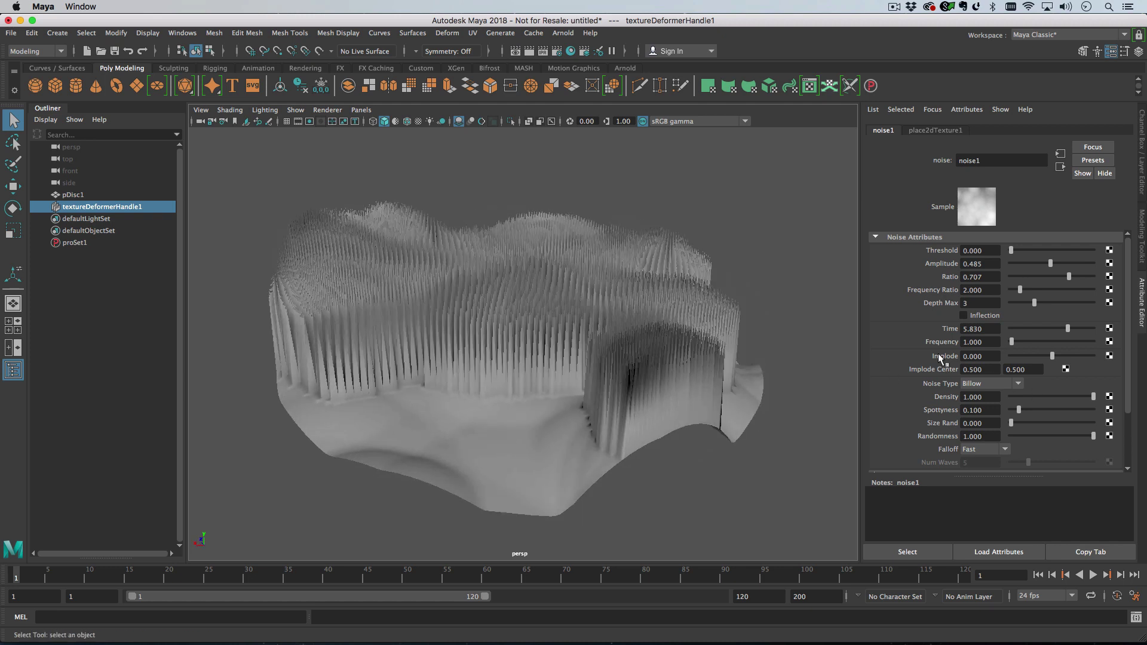
{"action": "left_click_drag", "start_coordinate": [972, 327], "coordinate": [1014, 326], "text": "ctrl"}
{"action": "left_click_drag", "start_coordinate": [699, 323], "coordinate": [511, 358], "text": "alt"}
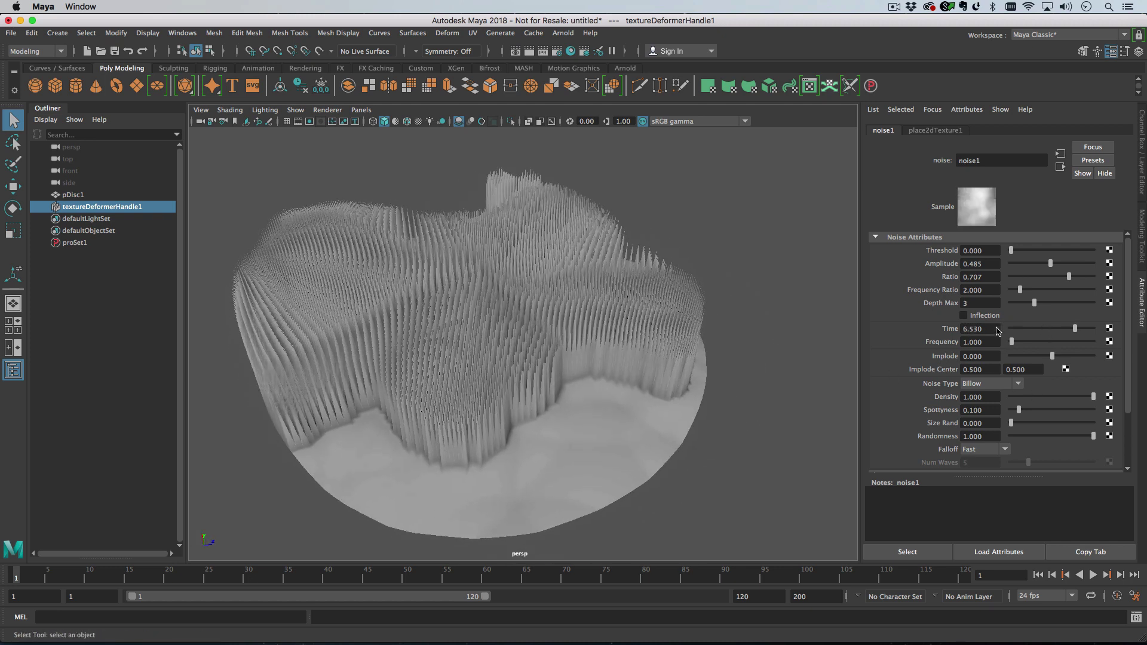
{"action": "left_click_drag", "start_coordinate": [978, 331], "coordinate": [1109, 335], "text": "ctrl"}
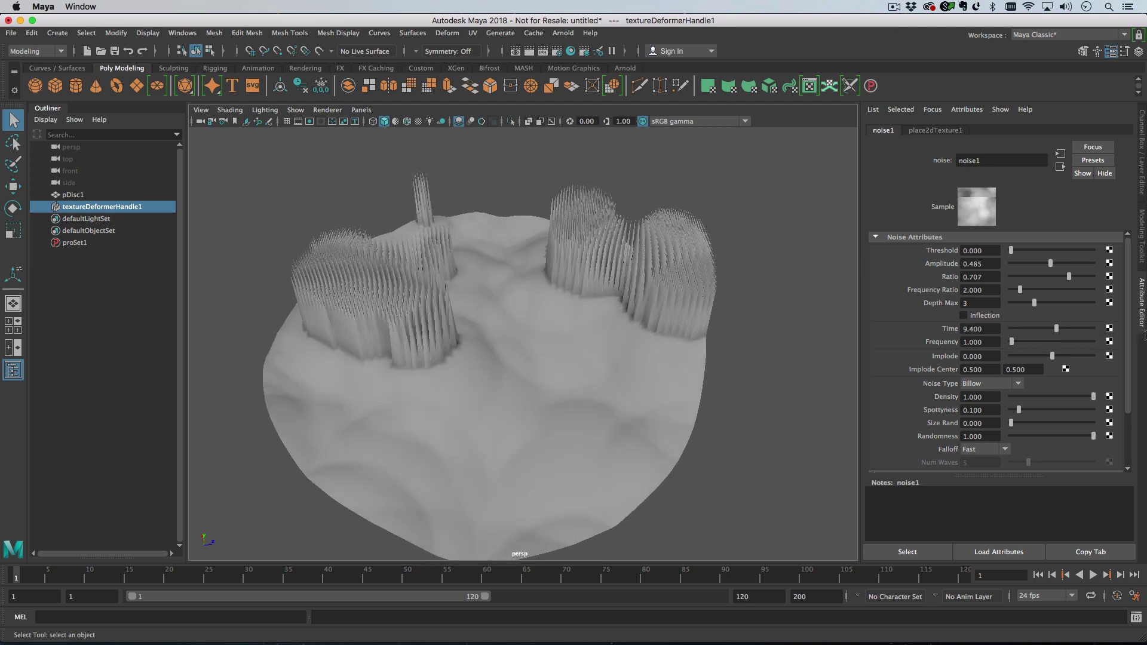
{"action": "left_click_drag", "start_coordinate": [1052, 266], "coordinate": [1065, 268]}
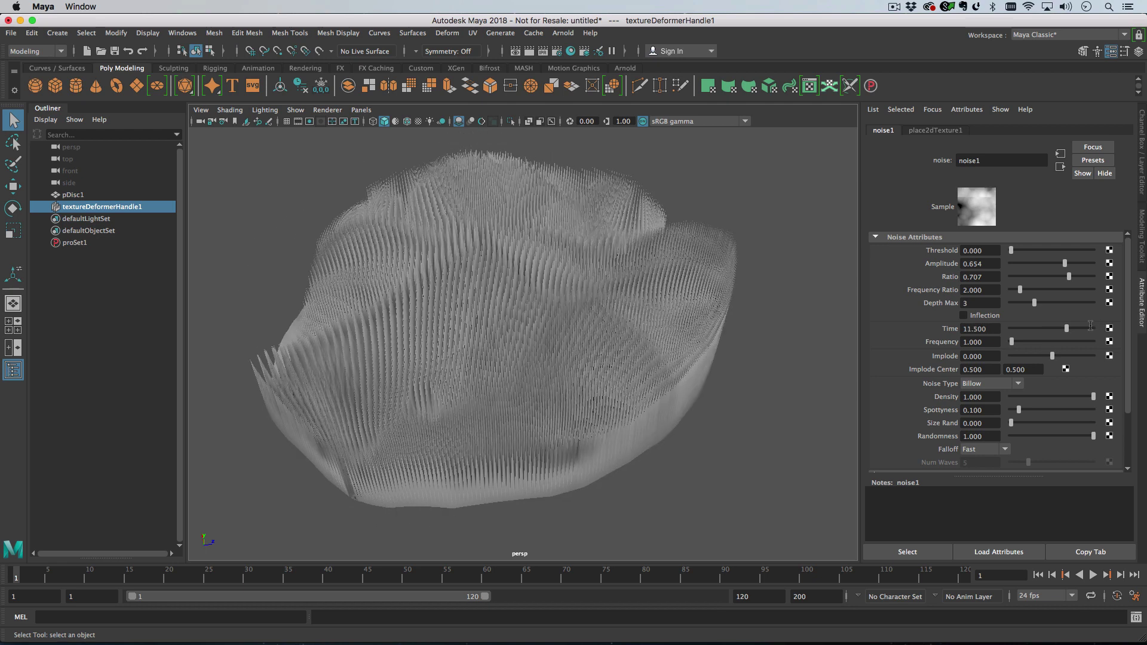
Open proSet1's noise texture and nudge its Time to 10.820
{"action": "left_click", "coordinate": [549, 328]}
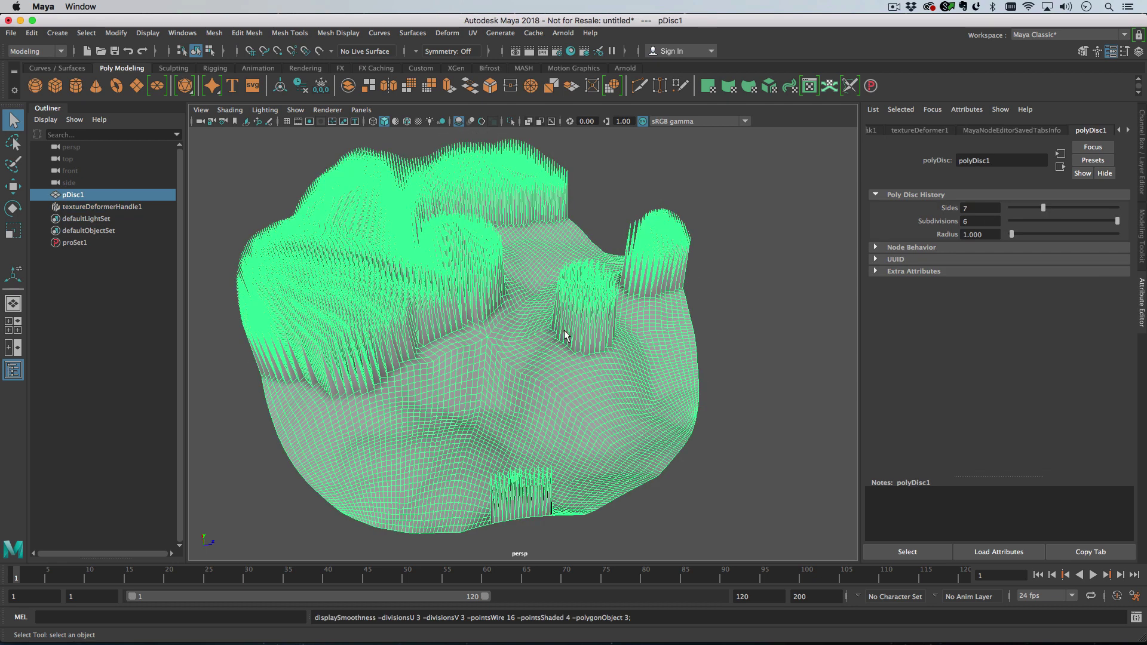
{"action": "left_click", "coordinate": [139, 245]}
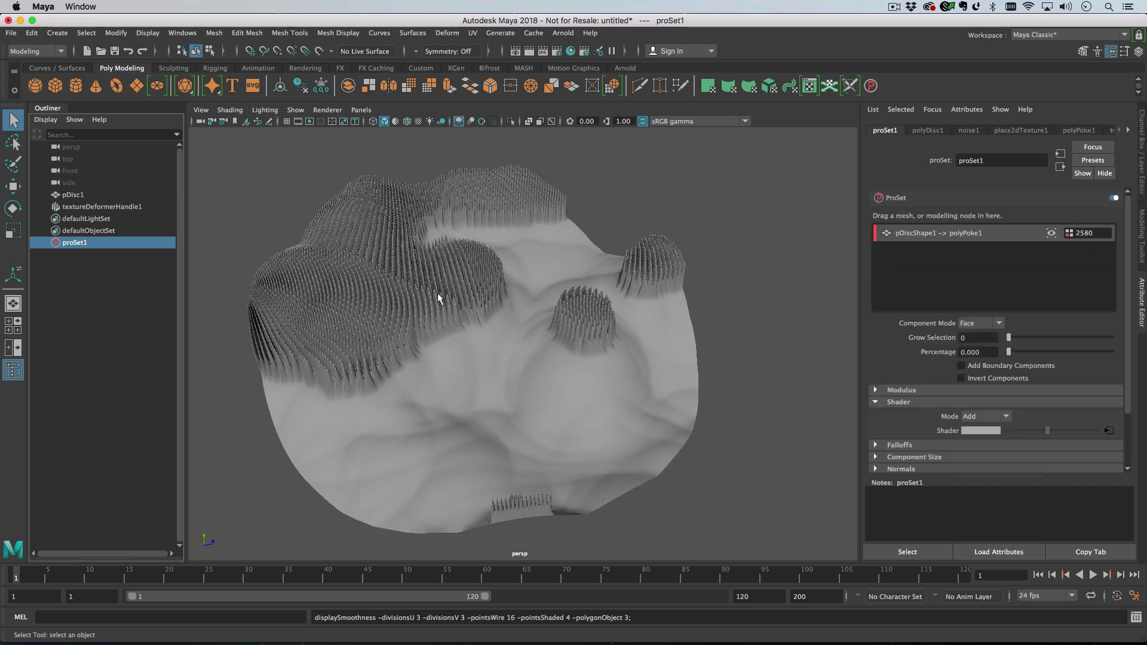
{"action": "left_click", "coordinate": [1109, 430]}
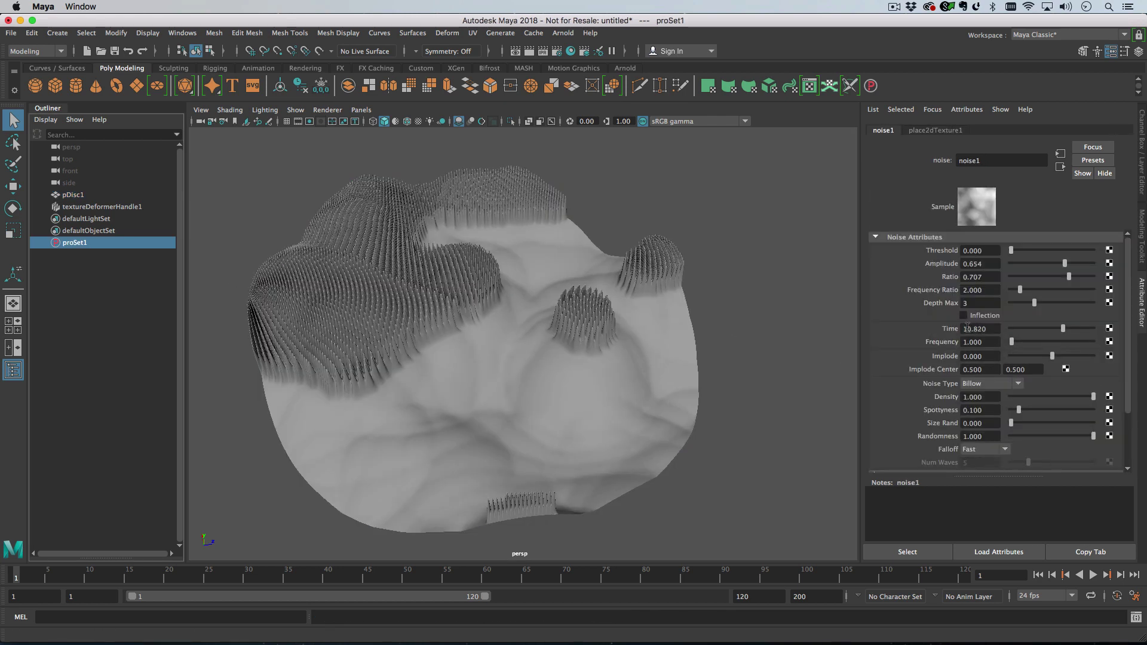
{"action": "left_click_drag", "start_coordinate": [973, 327], "coordinate": [923, 325], "text": "ctrl"}
{"action": "left_click_drag", "start_coordinate": [678, 322], "coordinate": [294, 259], "text": "alt"}
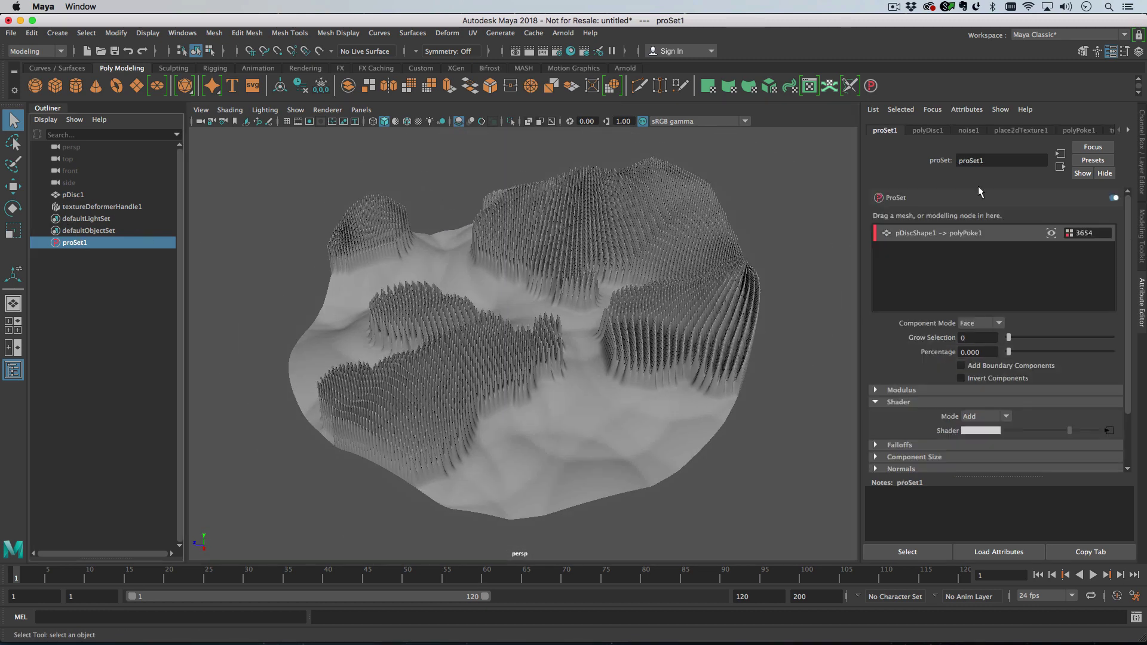
Collapse proSet1's Shader settings and expand its Falloffs section
{"action": "left_click", "coordinate": [906, 401]}
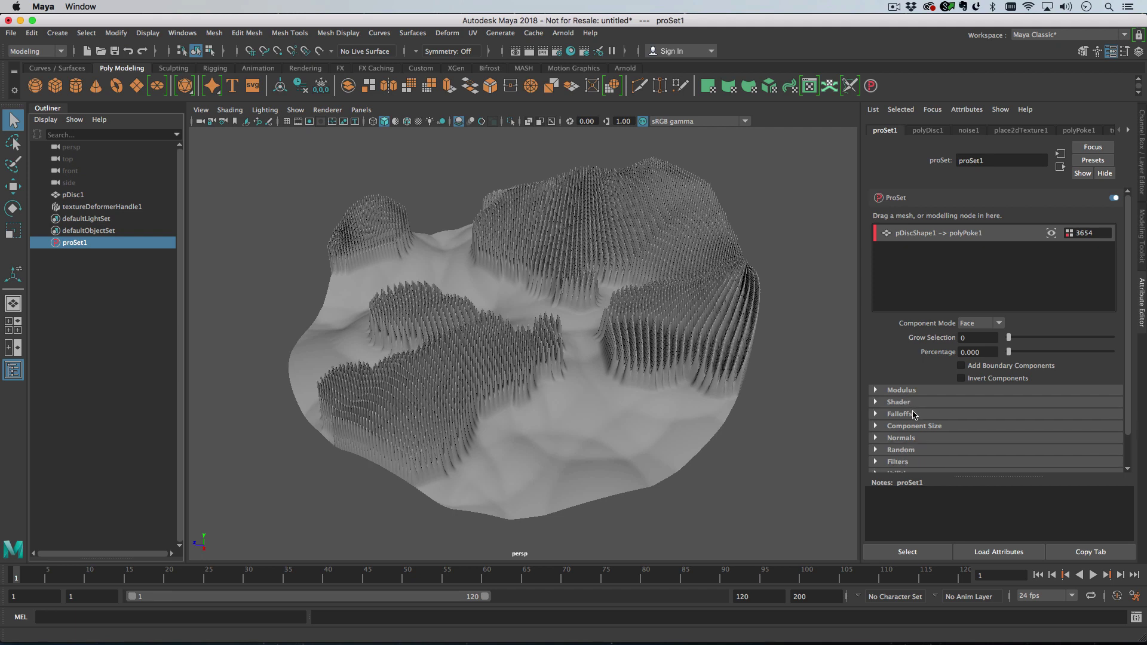
{"action": "left_click", "coordinate": [950, 414]}
{"action": "scroll", "coordinate": [958, 406], "scroll_direction": "down", "scroll_amount": 3}
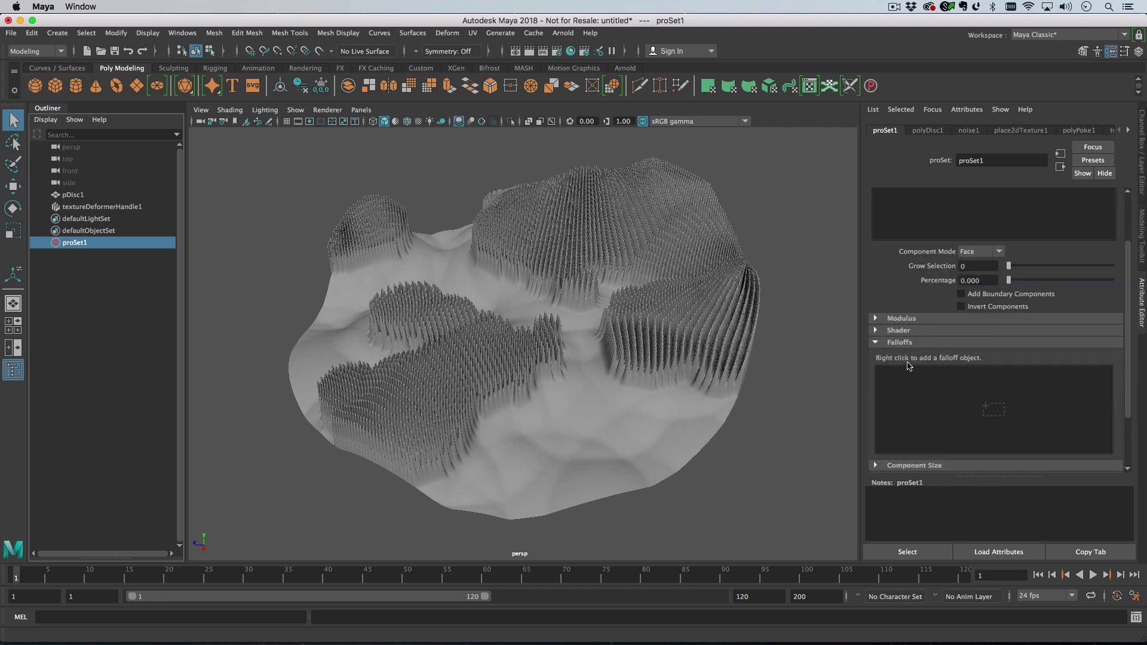
Add a new falloff to proSet1 and select proSet1Falloff
{"action": "right_click", "coordinate": [930, 384]}
{"action": "left_click", "coordinate": [987, 388]}
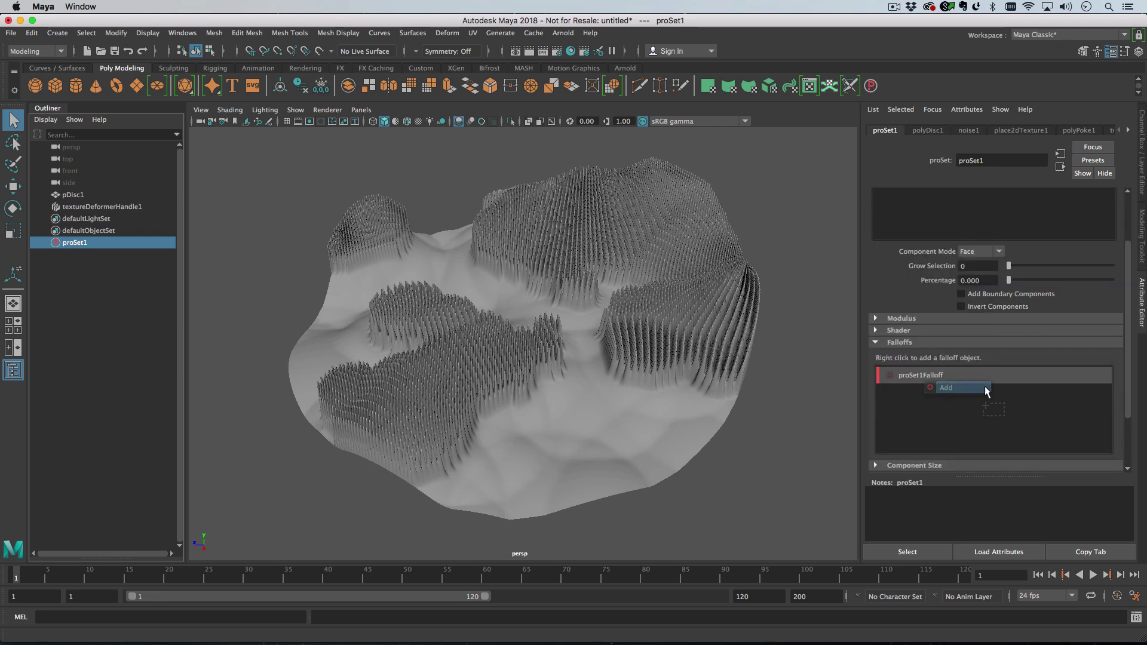
{"action": "left_click", "coordinate": [932, 375]}
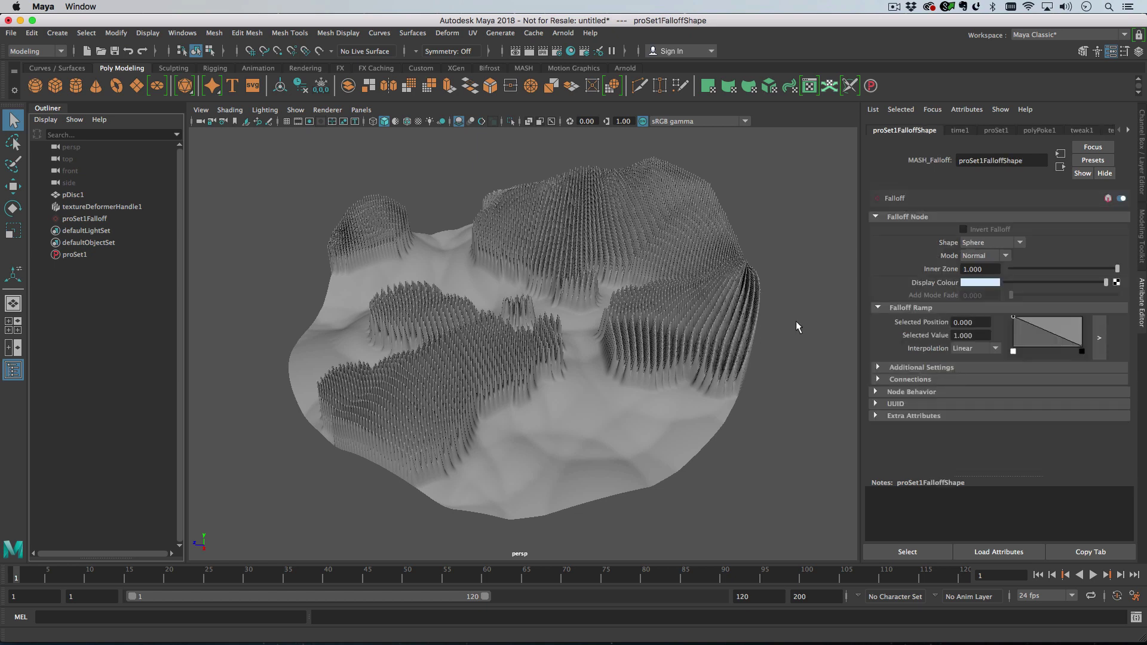
{"action": "left_click", "coordinate": [90, 218]}
{"action": "left_click", "coordinate": [510, 337]}
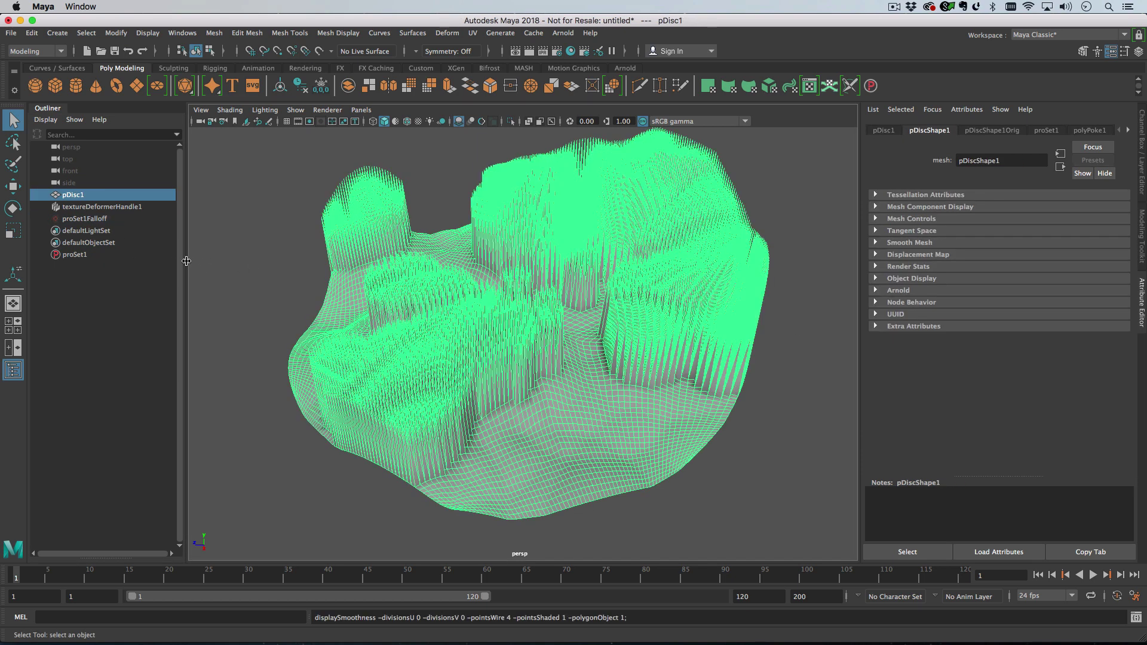
{"action": "left_click", "coordinate": [92, 254]}
{"action": "left_click", "coordinate": [89, 219]}
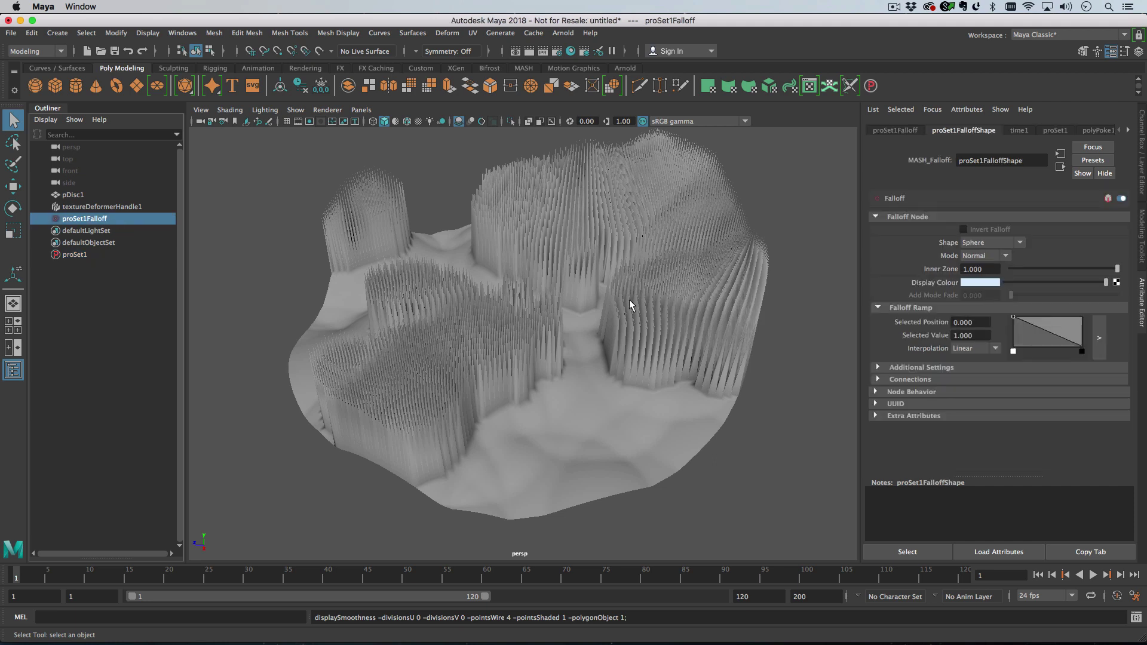
Scale the falloff sphere to about 4.45 and settle it at the disc's height
{"action": "left_click_drag", "start_coordinate": [621, 303], "coordinate": [630, 330], "text": "alt"}
{"action": "key", "text": "r"}
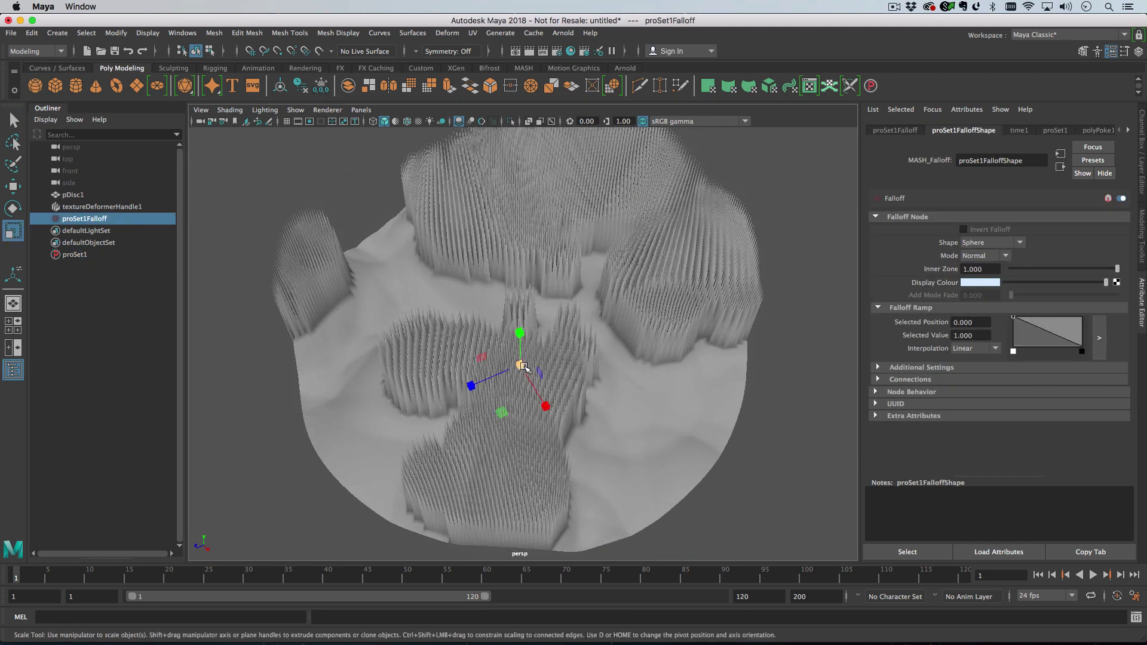
{"action": "left_click_drag", "start_coordinate": [524, 366], "coordinate": [528, 258]}
{"action": "key", "text": "w"}
{"action": "left_click_drag", "start_coordinate": [535, 261], "coordinate": [638, 346], "text": "alt"}
{"action": "left_click_drag", "start_coordinate": [662, 248], "coordinate": [664, 290]}
{"action": "left_click_drag", "start_coordinate": [663, 290], "coordinate": [536, 389], "text": "alt"}
Move the sphere falloff across the terrain to its right side
{"action": "left_click_drag", "start_coordinate": [521, 440], "coordinate": [330, 411], "text": "alt"}
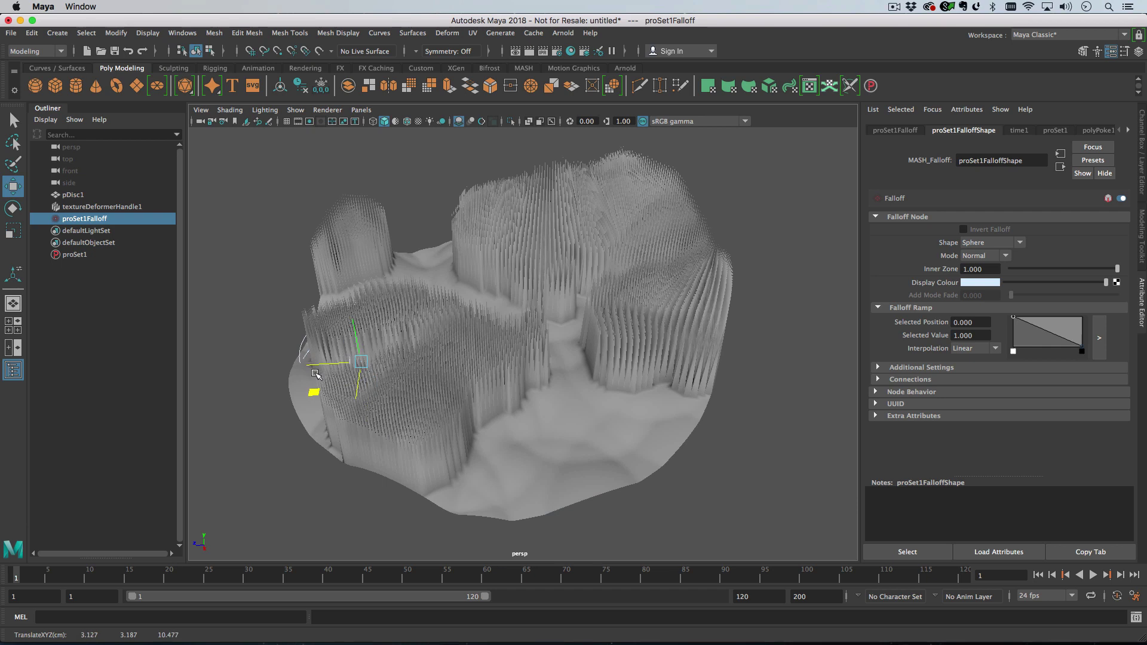
{"action": "left_click_drag", "start_coordinate": [318, 378], "coordinate": [477, 545], "text": "alt"}
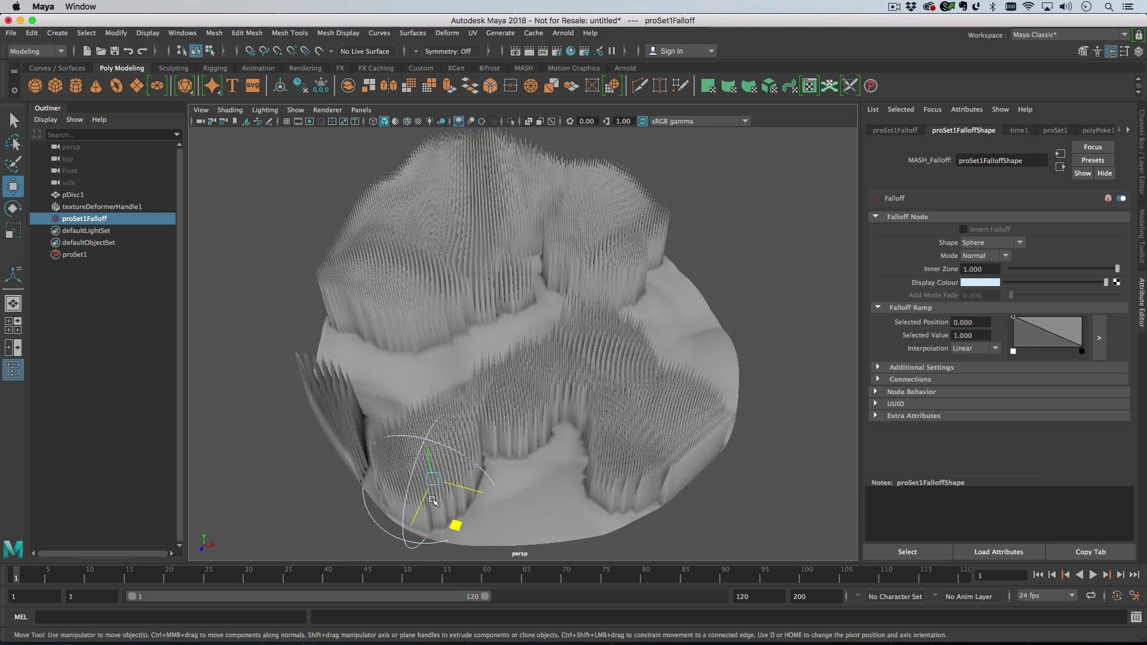
{"action": "left_click_drag", "start_coordinate": [433, 500], "coordinate": [439, 465]}
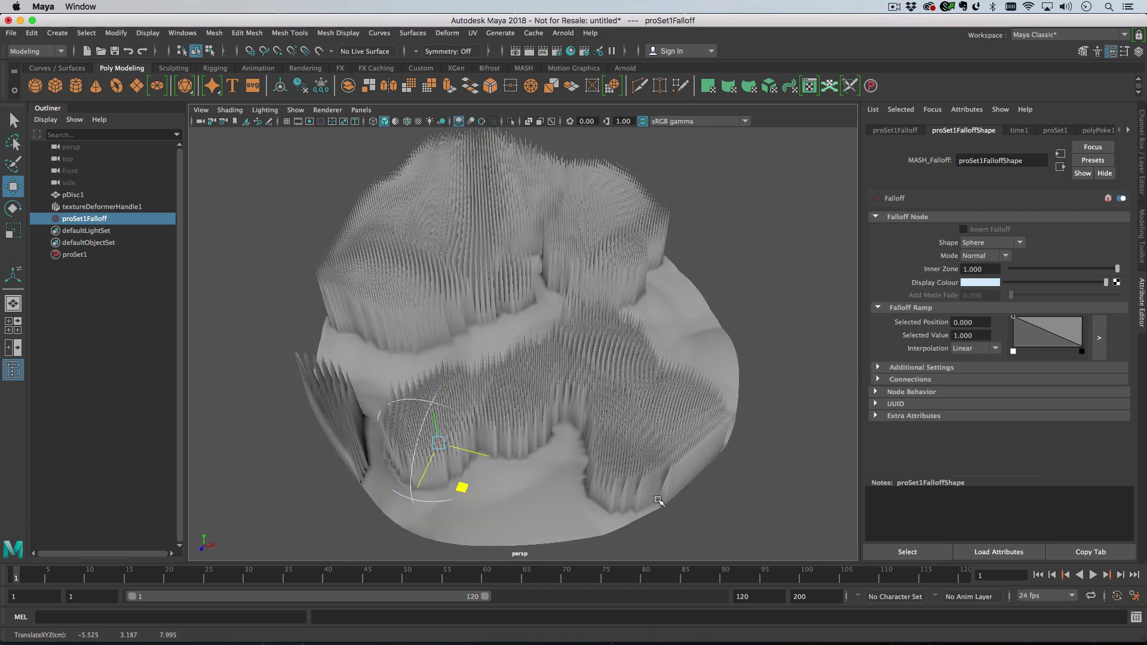
{"action": "left_click_drag", "start_coordinate": [658, 500], "coordinate": [652, 354]}
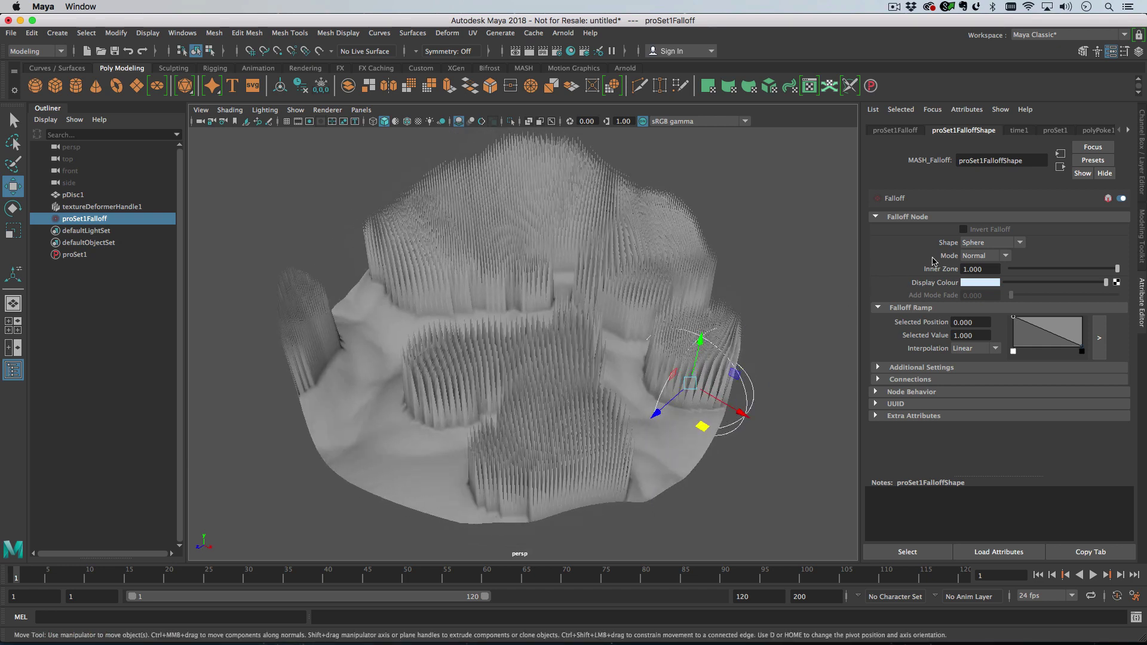
Change the falloff shape to Cube and move it toward the disc's edge
{"action": "left_click", "coordinate": [995, 269]}
{"action": "left_click_drag", "start_coordinate": [781, 385], "coordinate": [686, 413], "text": "alt"}
{"action": "left_click_drag", "start_coordinate": [639, 474], "coordinate": [622, 474]}
{"action": "middle_click_drag", "start_coordinate": [621, 473], "coordinate": [621, 518]}
{"action": "left_click_drag", "start_coordinate": [621, 518], "coordinate": [628, 522]}
{"action": "left_click_drag", "start_coordinate": [616, 464], "coordinate": [615, 495], "text": "alt"}
{"action": "right_click_drag", "start_coordinate": [616, 493], "coordinate": [558, 443], "text": "alt"}
{"action": "left_click_drag", "start_coordinate": [560, 444], "coordinate": [544, 444], "text": "alt"}
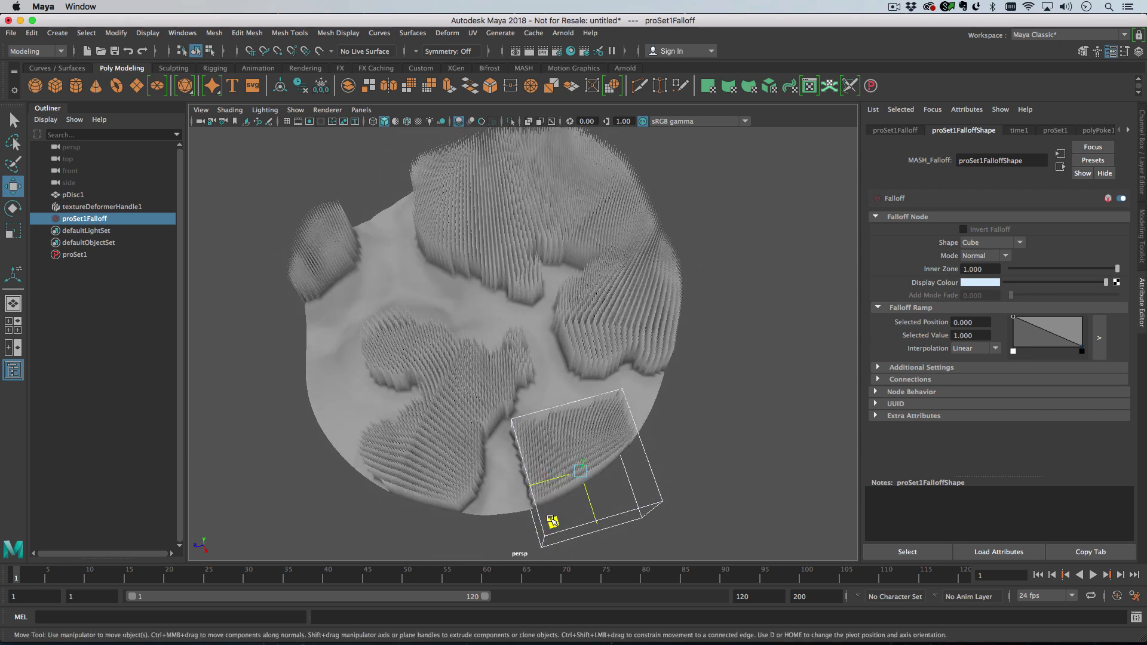
{"action": "mouse_move", "coordinate": [553, 522]}
{"action": "middle_mouse_down"}
{"action": "mouse_move", "coordinate": [545, 468]}
{"action": "mouse_move", "coordinate": [554, 500]}
{"action": "middle_mouse_up"}
Scale the cube falloff into a long, narrow box along the disc's left edge
{"action": "key", "text": "r"}
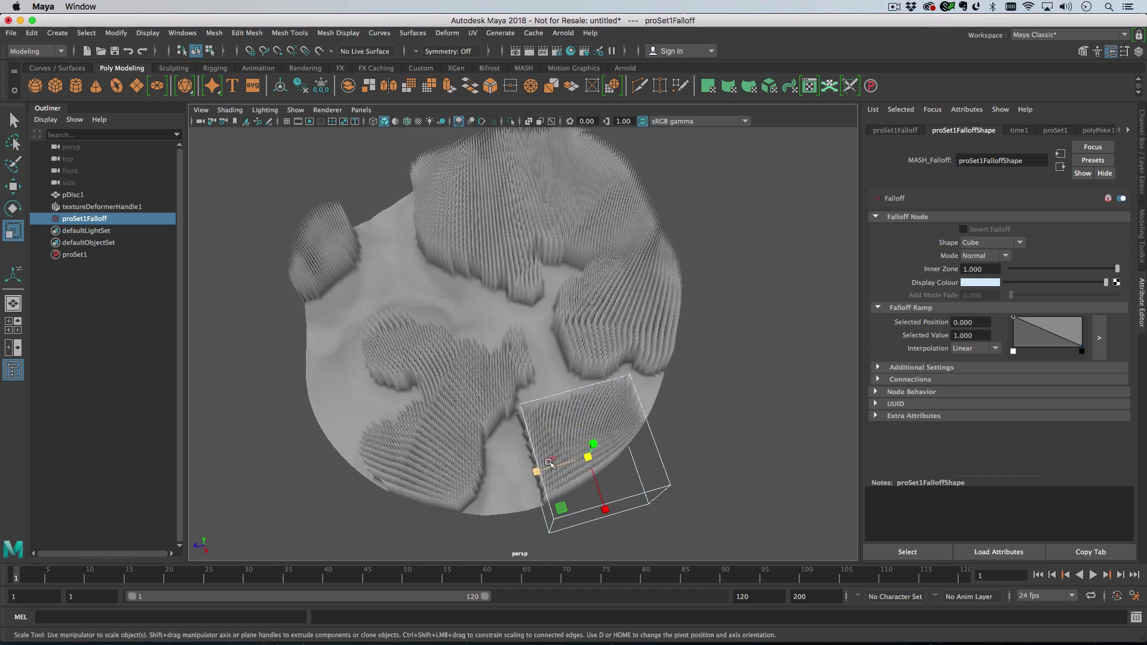
{"action": "left_click_drag", "start_coordinate": [539, 472], "coordinate": [583, 475]}
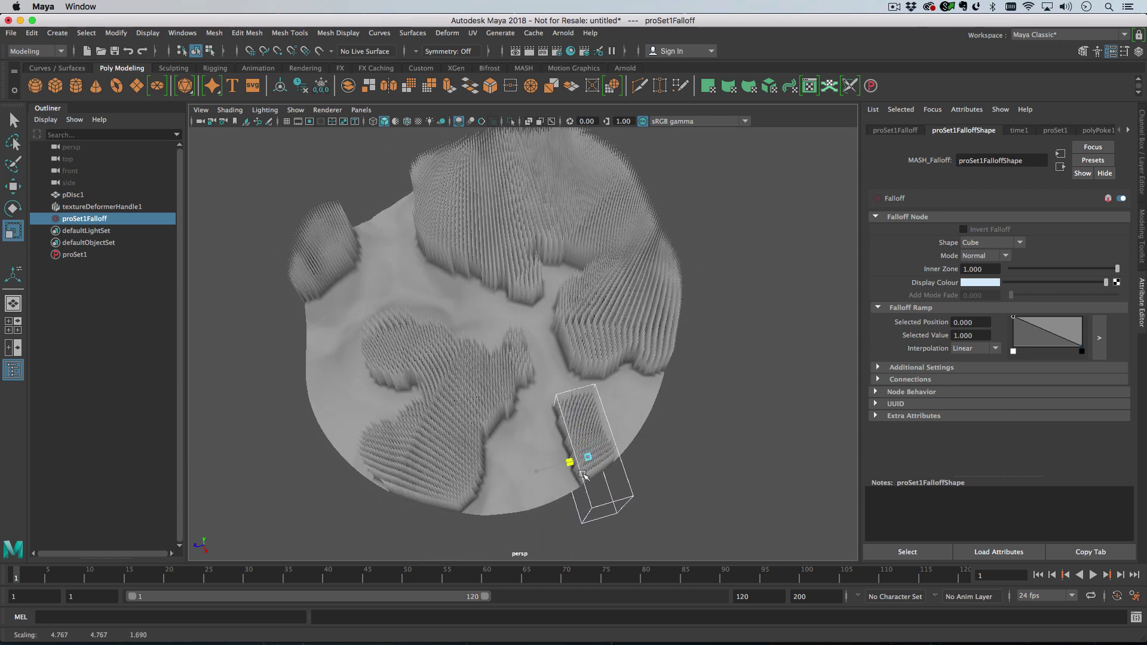
{"action": "left_click_drag", "start_coordinate": [629, 550], "coordinate": [643, 574]}
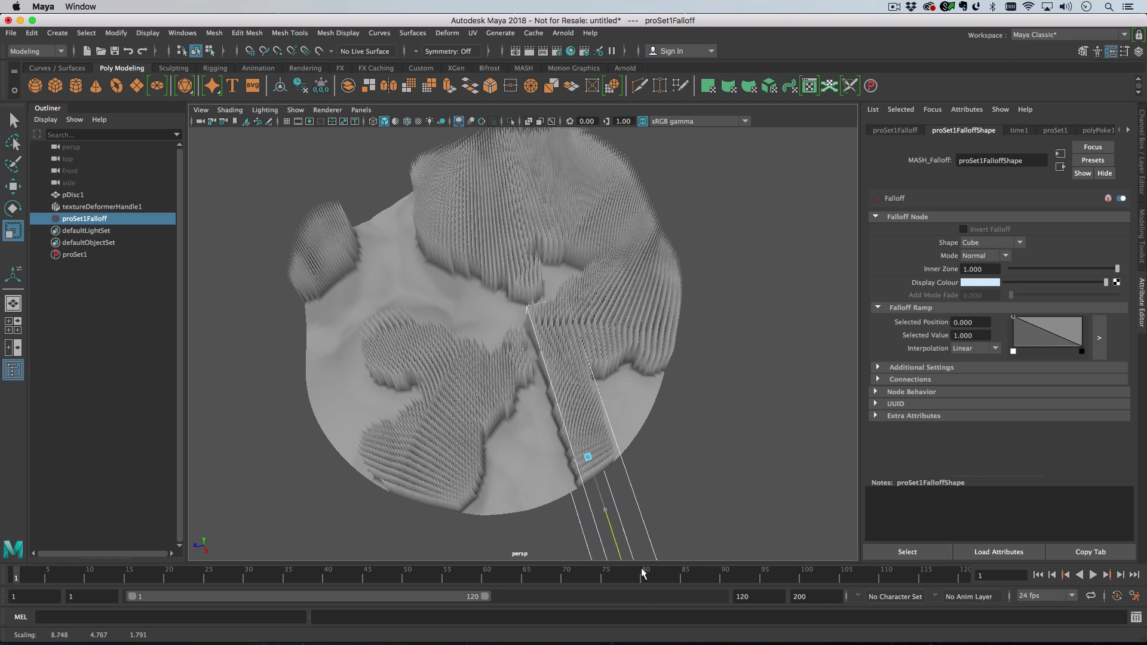
{"action": "left_click_drag", "start_coordinate": [493, 458], "coordinate": [399, 535], "text": "alt"}
{"action": "key", "text": "w"}
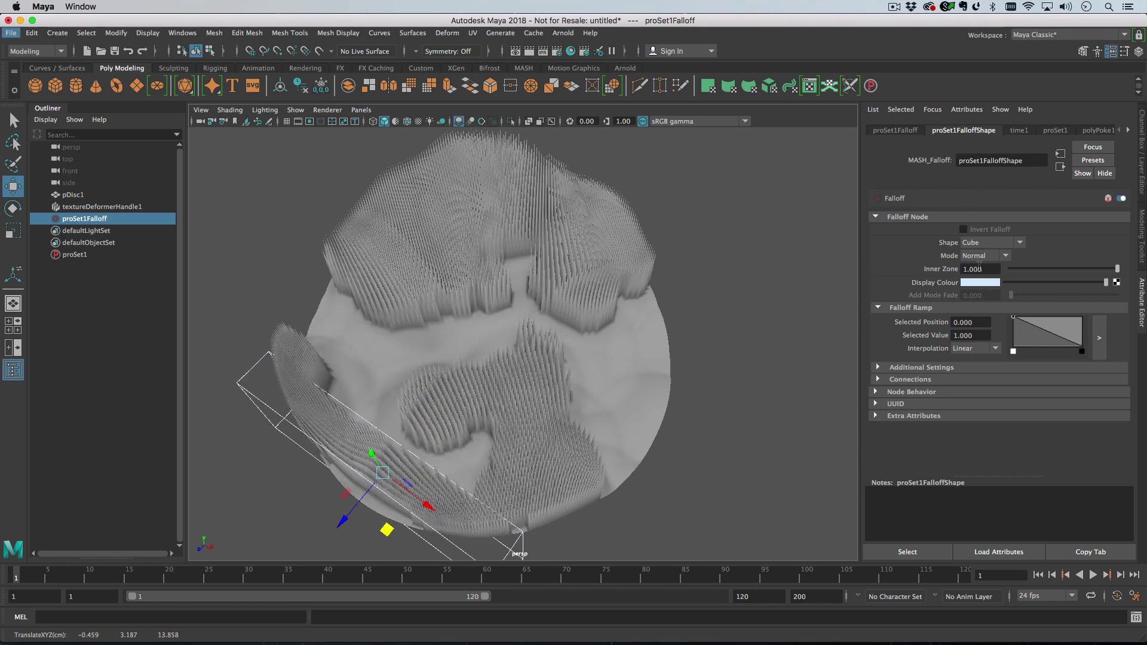
{"action": "left_click", "coordinate": [980, 243]}
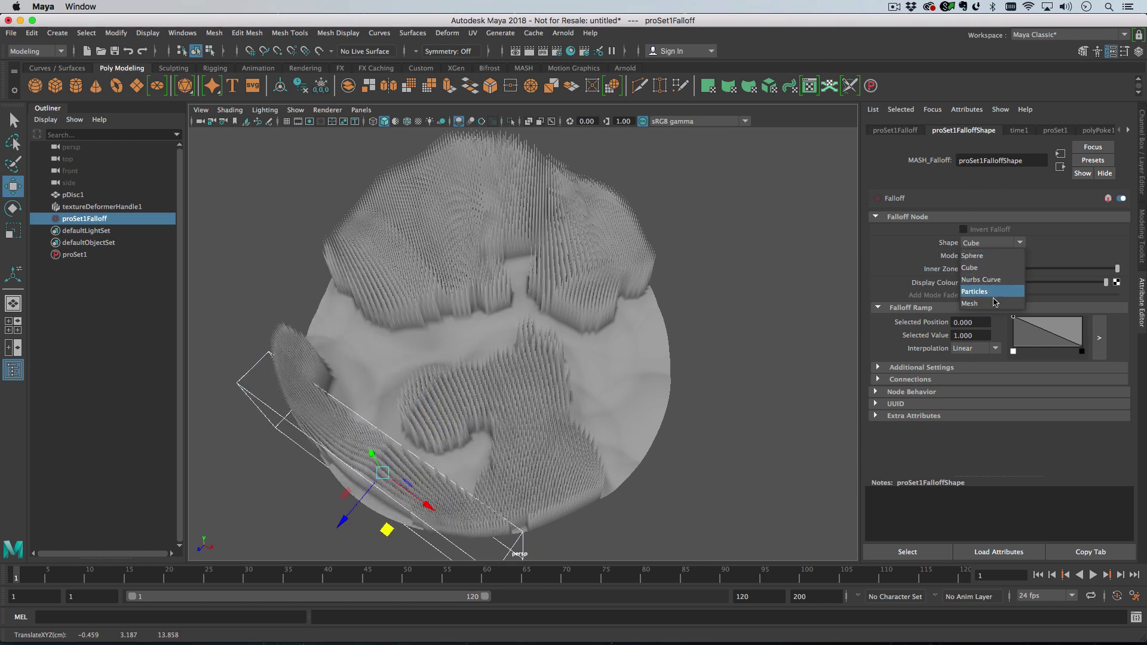
{"action": "left_click_drag", "start_coordinate": [549, 358], "coordinate": [495, 333], "text": "alt"}
{"action": "left_click_drag", "start_coordinate": [391, 340], "coordinate": [406, 327], "text": "alt"}
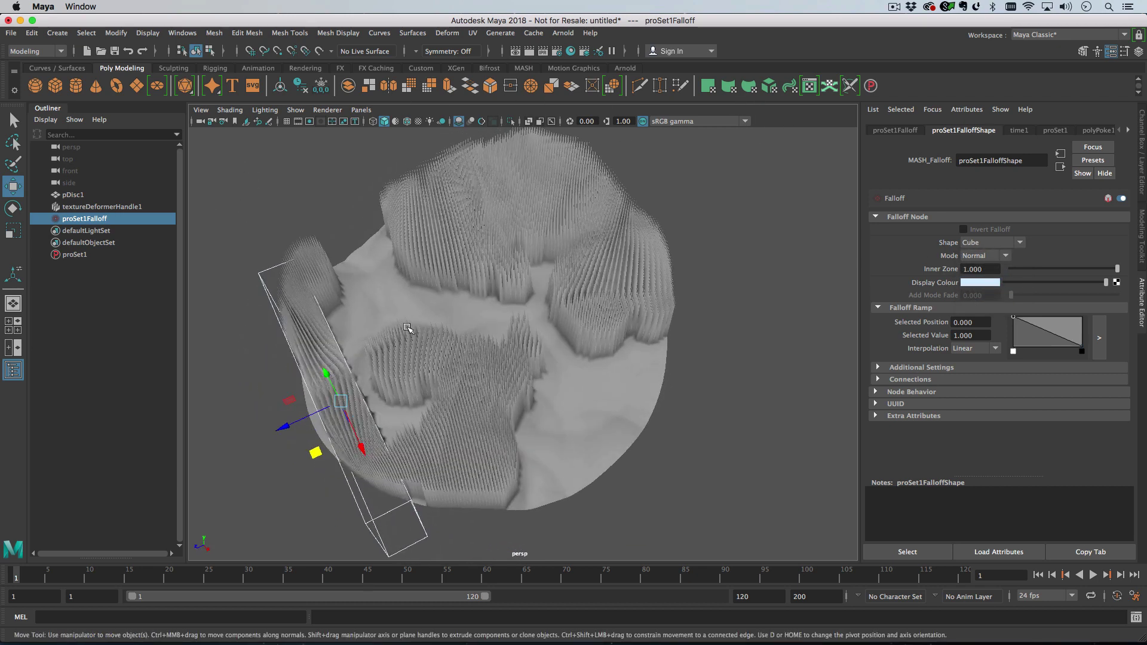
Disconnect the noise texture from proSet1's Shader
{"action": "left_click", "coordinate": [98, 254]}
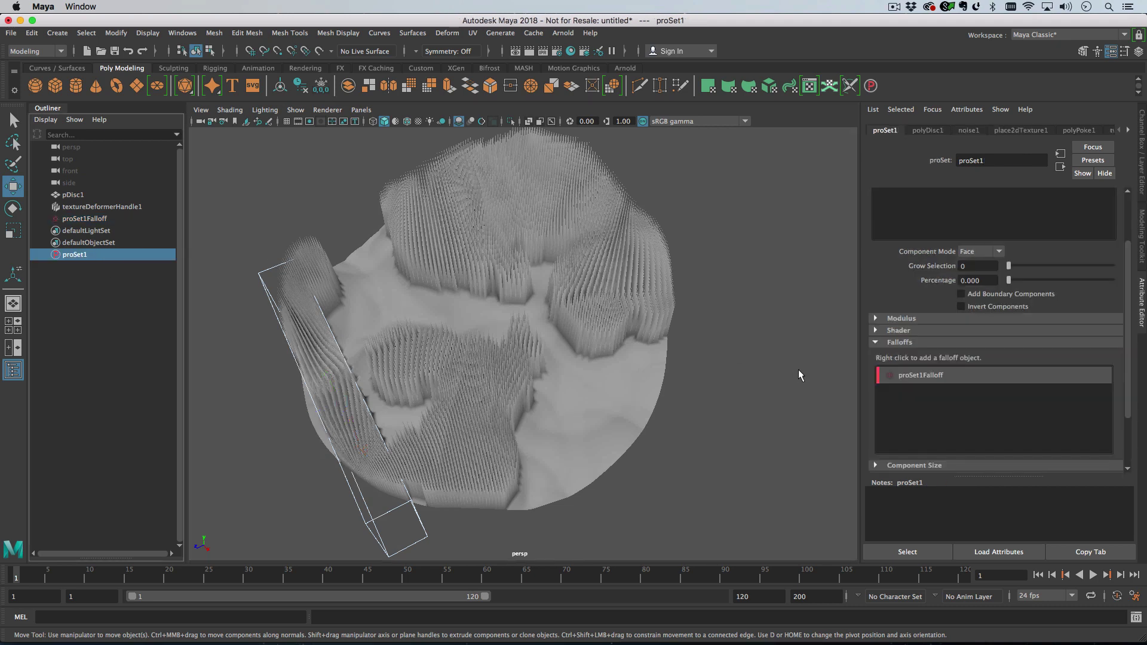
{"action": "left_click", "coordinate": [918, 329]}
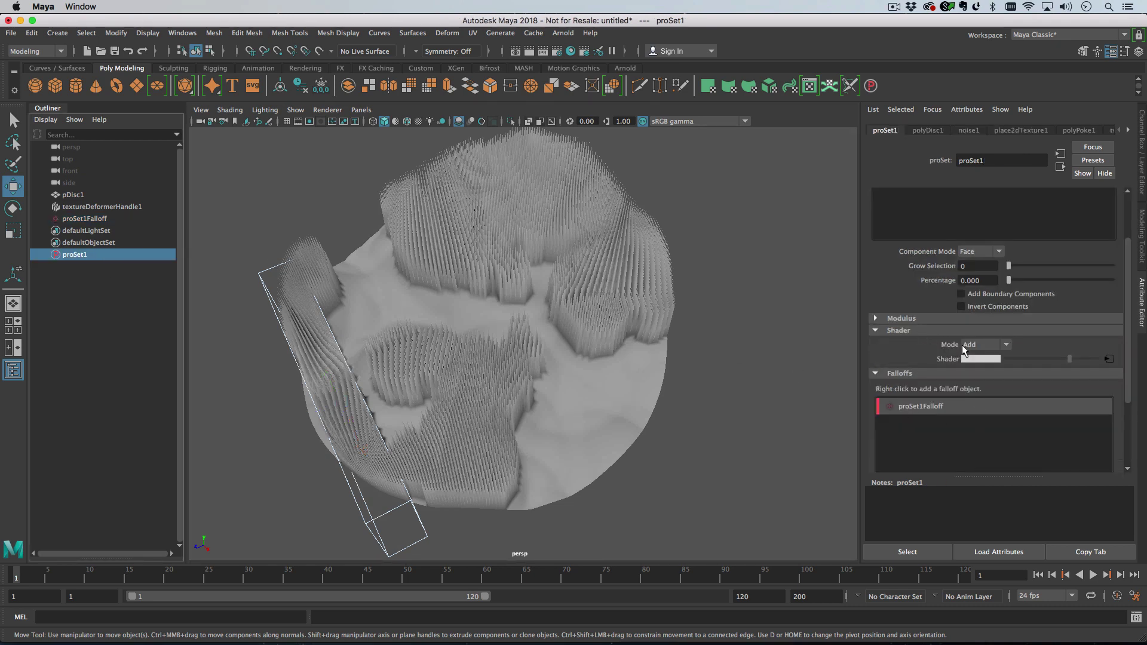
{"action": "right_click", "coordinate": [945, 361]}
{"action": "left_click", "coordinate": [988, 390]}
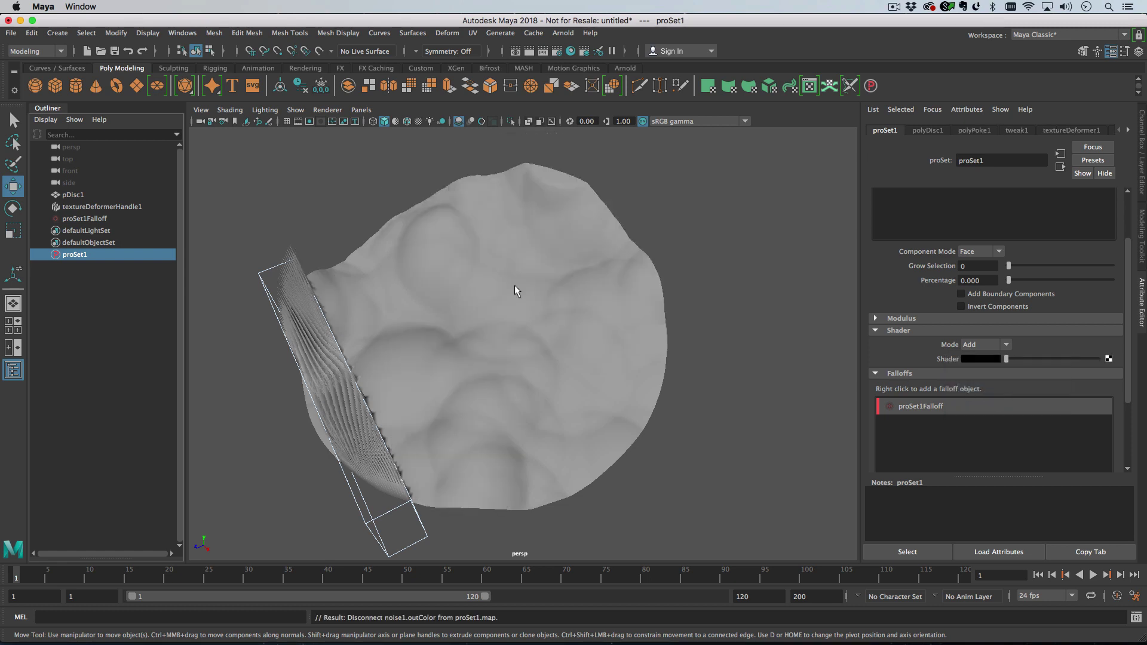
Set the texture deformer's Envelope to 0 to flatten the disc
{"action": "left_click", "coordinate": [116, 207]}
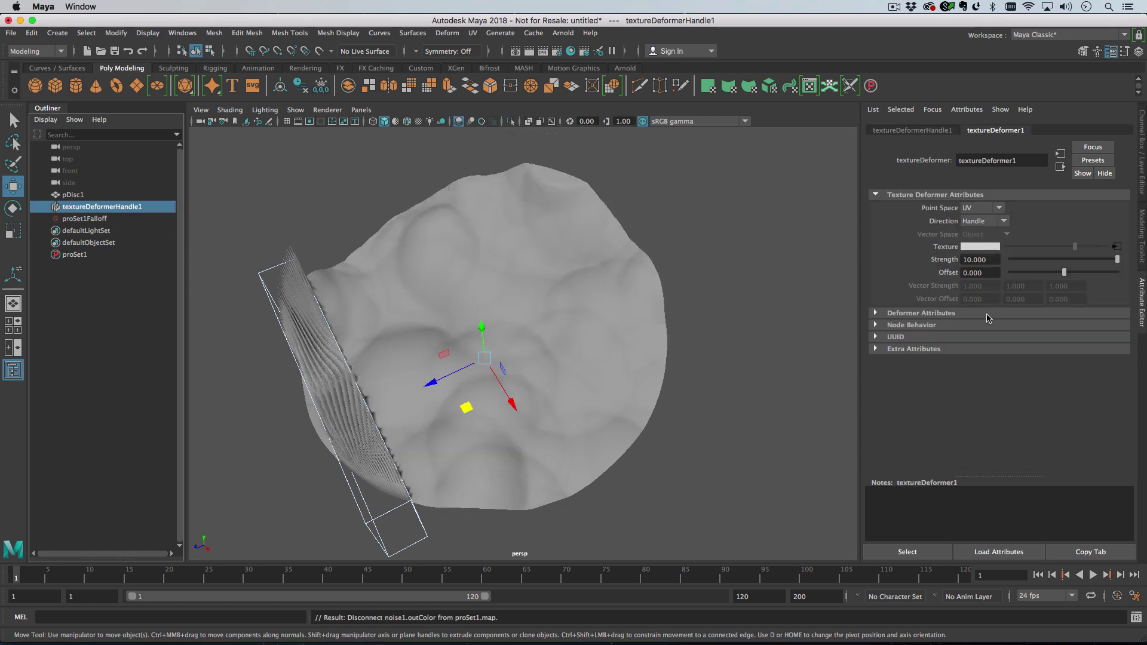
{"action": "left_click", "coordinate": [949, 317]}
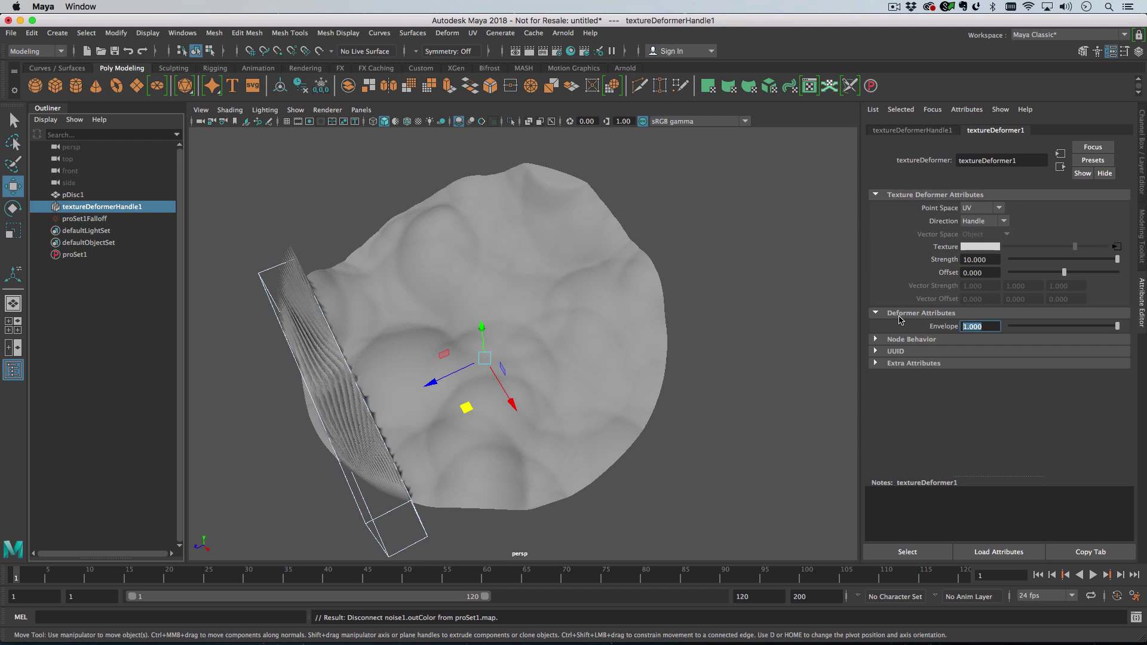
{"action": "type", "text": "0"}
{"action": "key", "text": "Return"}
{"action": "left_click_drag", "start_coordinate": [733, 361], "coordinate": [540, 325], "text": "alt"}
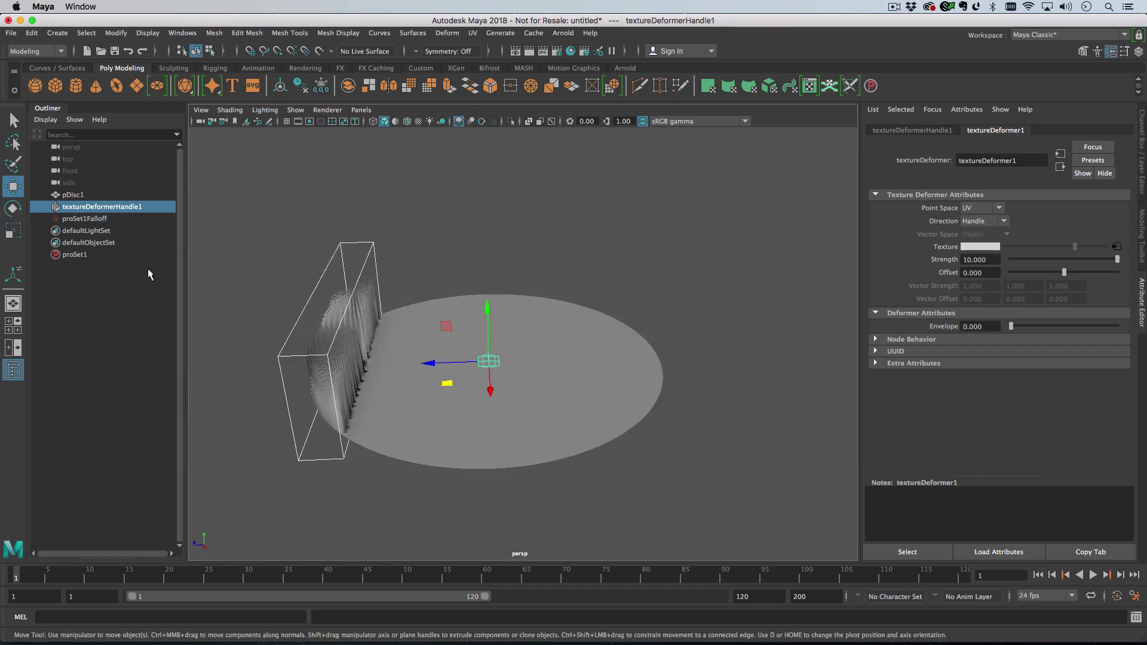
Create a poly torus with Radius 10 and Section Radius 1.7
{"action": "left_click", "coordinate": [117, 87]}
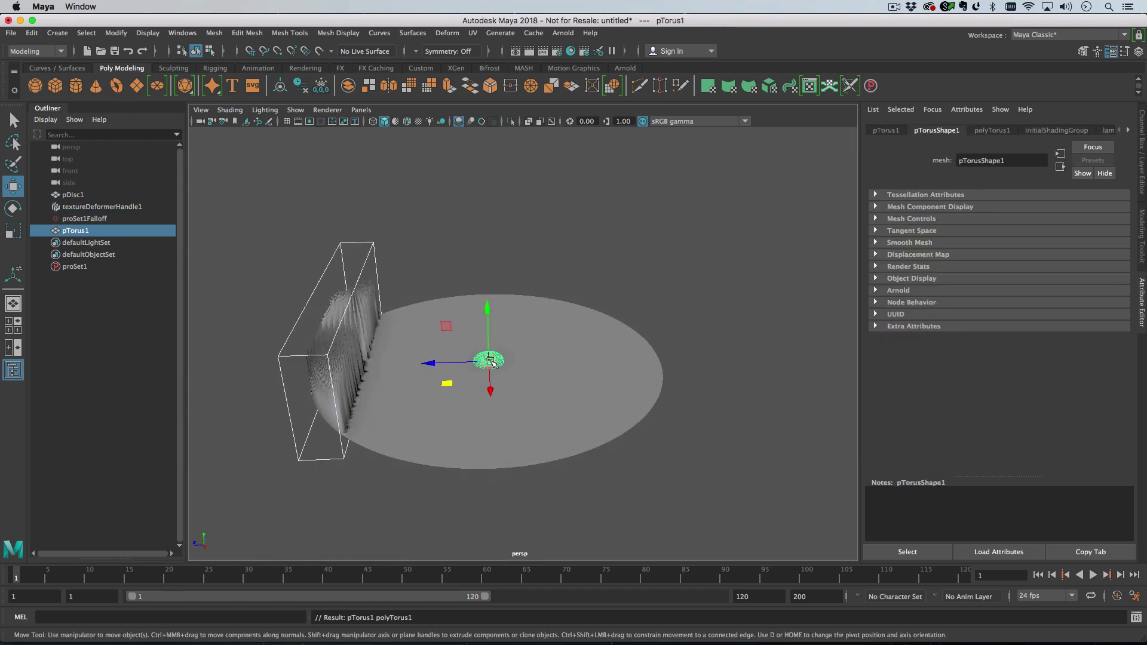
{"action": "left_click", "coordinate": [988, 130]}
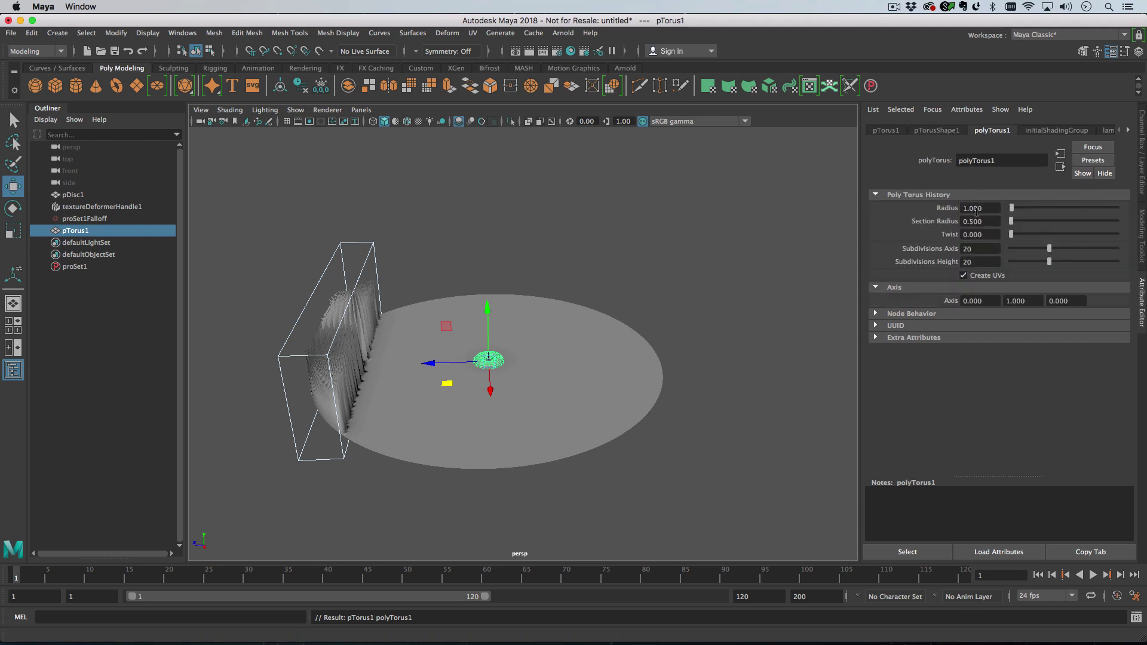
{"action": "left_click_drag", "start_coordinate": [977, 208], "coordinate": [1004, 222], "text": "ctrl"}
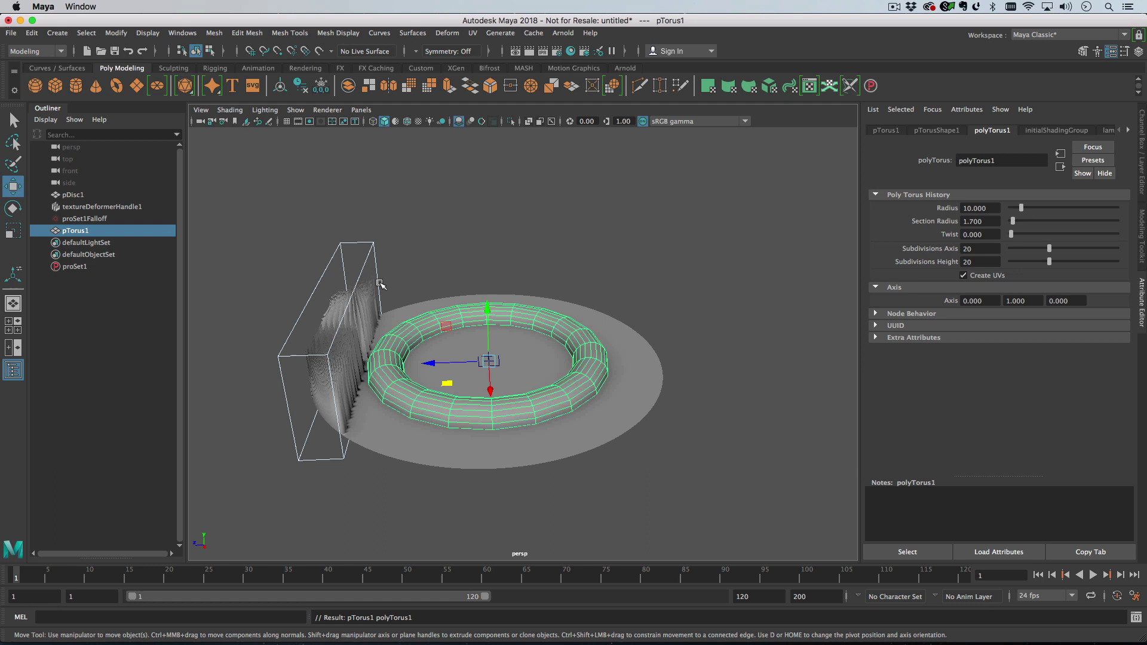
Plug pTorusShape1 into proSet1Falloff's Mesh Shape In, then select pTorus1
{"action": "left_click", "coordinate": [100, 218]}
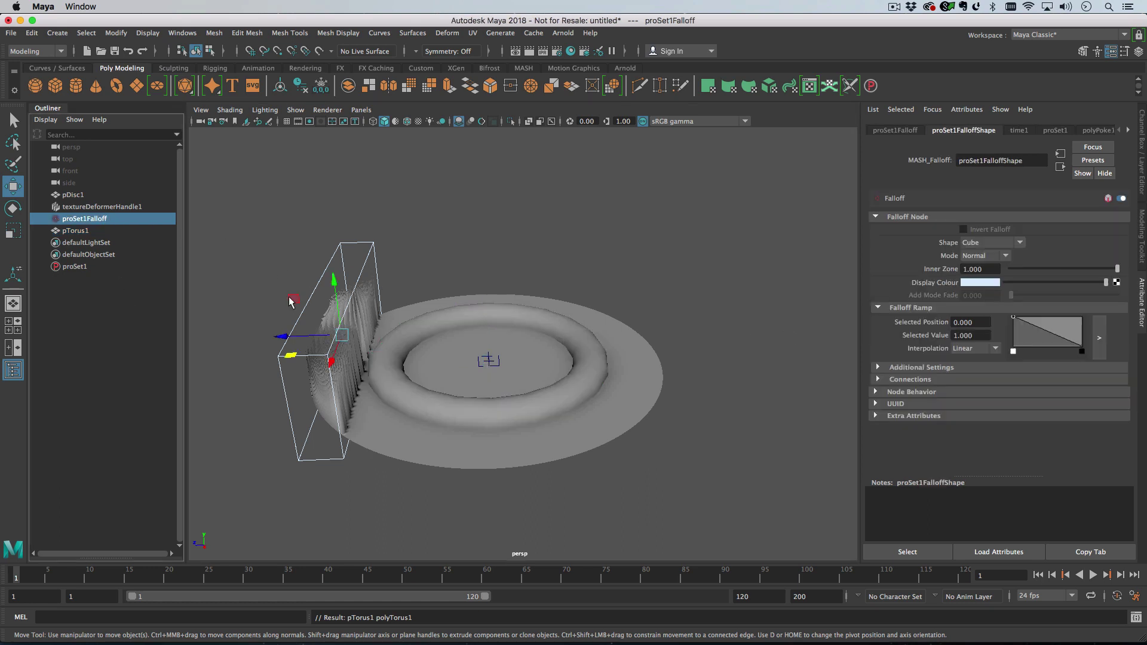
{"action": "left_click", "coordinate": [916, 380]}
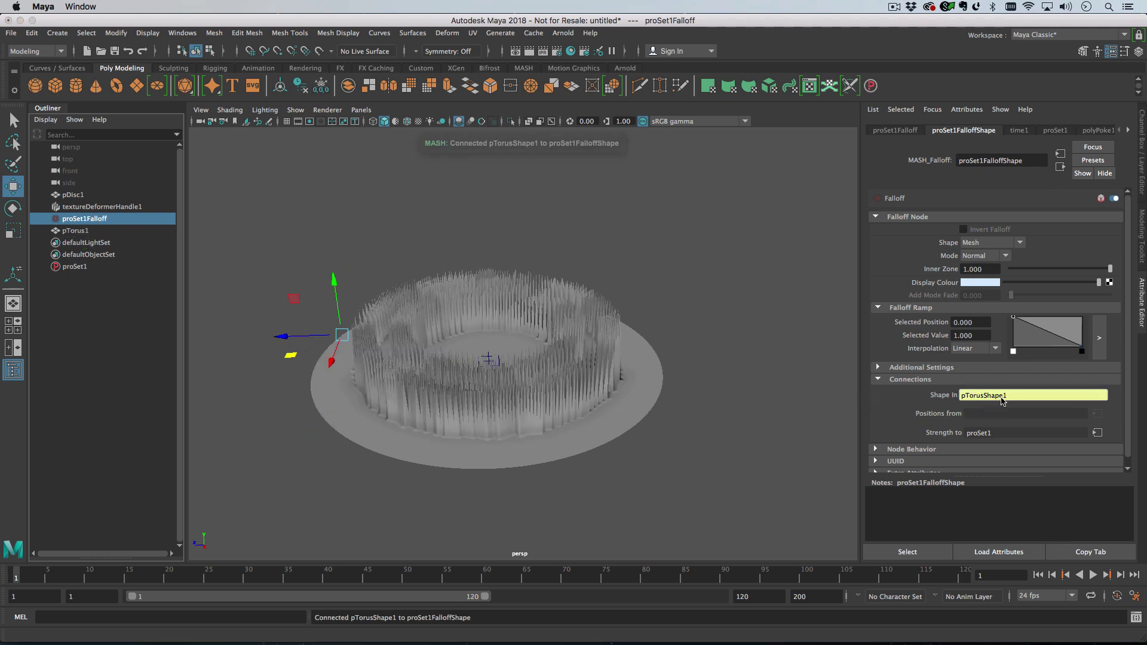
{"action": "left_click_drag", "start_coordinate": [645, 401], "coordinate": [649, 434], "text": "alt"}
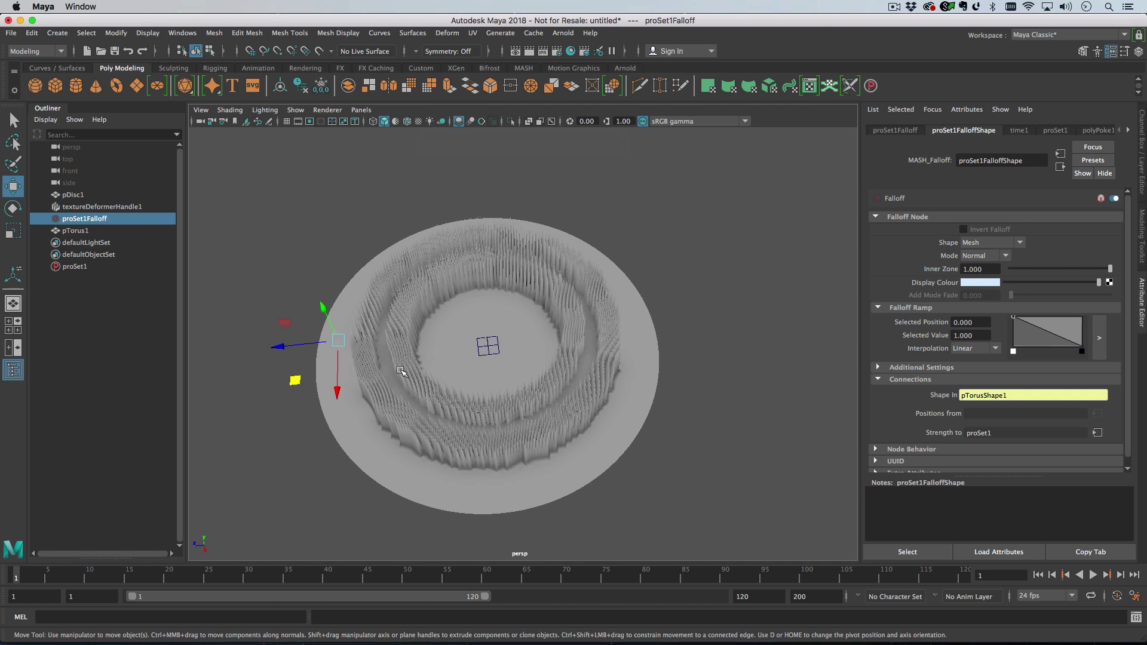
{"action": "left_click", "coordinate": [90, 230]}
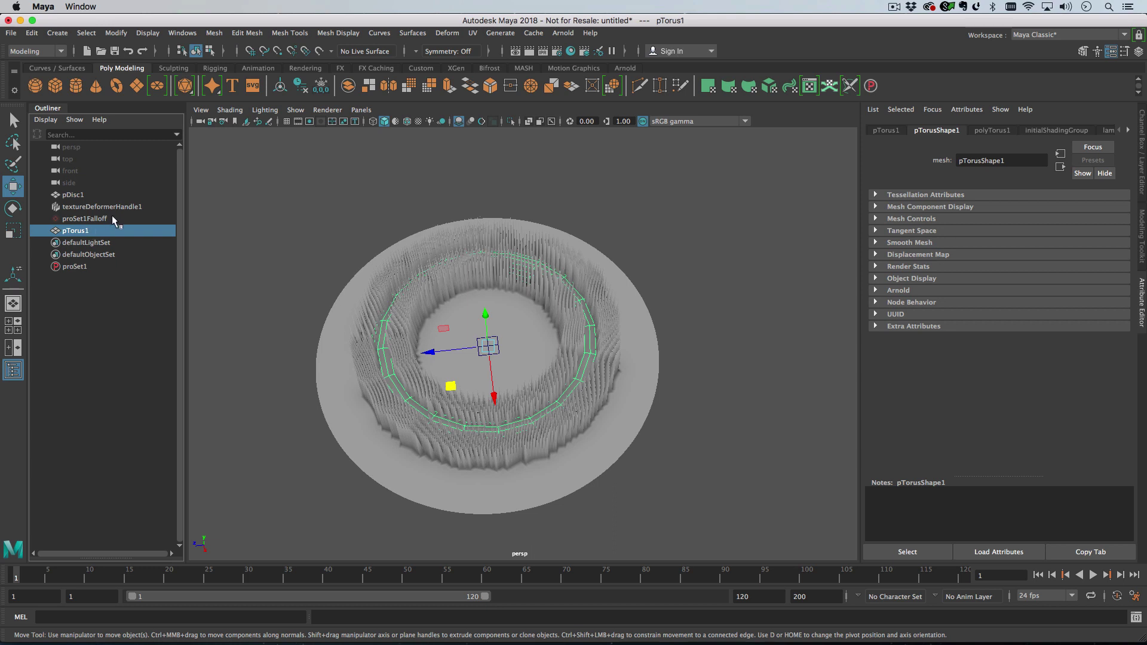
Hide pTorus1 with Ctrl+H and view the spiked disc from straight above
{"action": "key", "text": "ctrl+h"}
{"action": "mouse_move", "coordinate": [513, 388]}
{"action": "left_mouse_down", "text": "alt"}
{"action": "mouse_move", "coordinate": [532, 404]}
{"action": "mouse_move", "coordinate": [524, 376]}
{"action": "left_mouse_up", "text": "alt"}
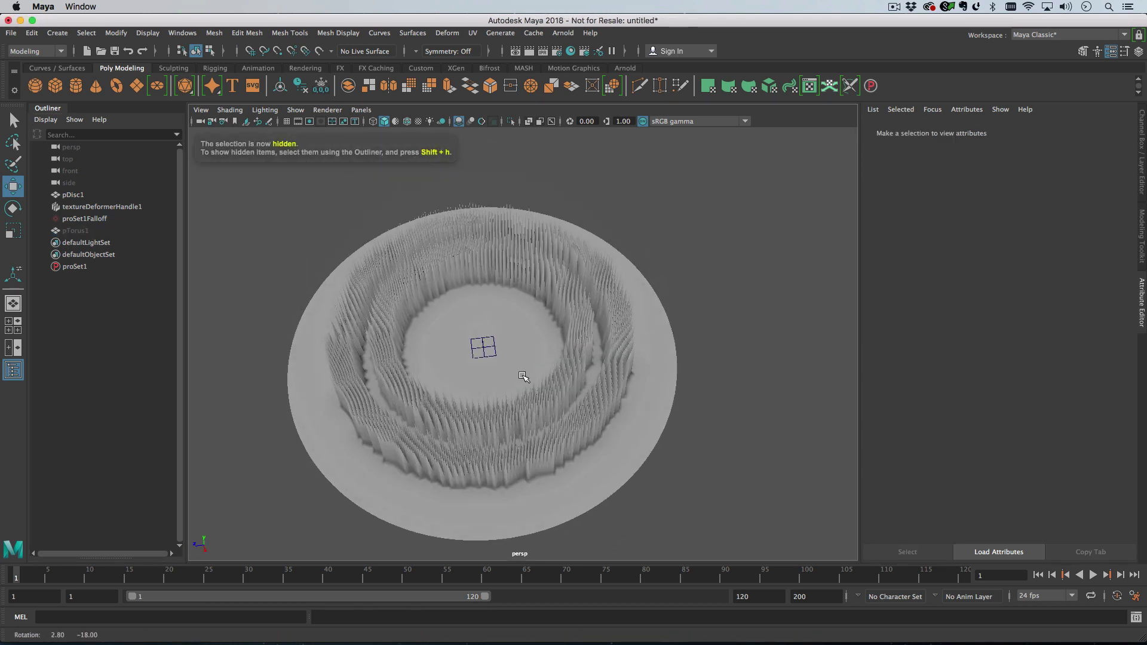
{"action": "left_click", "coordinate": [74, 266]}
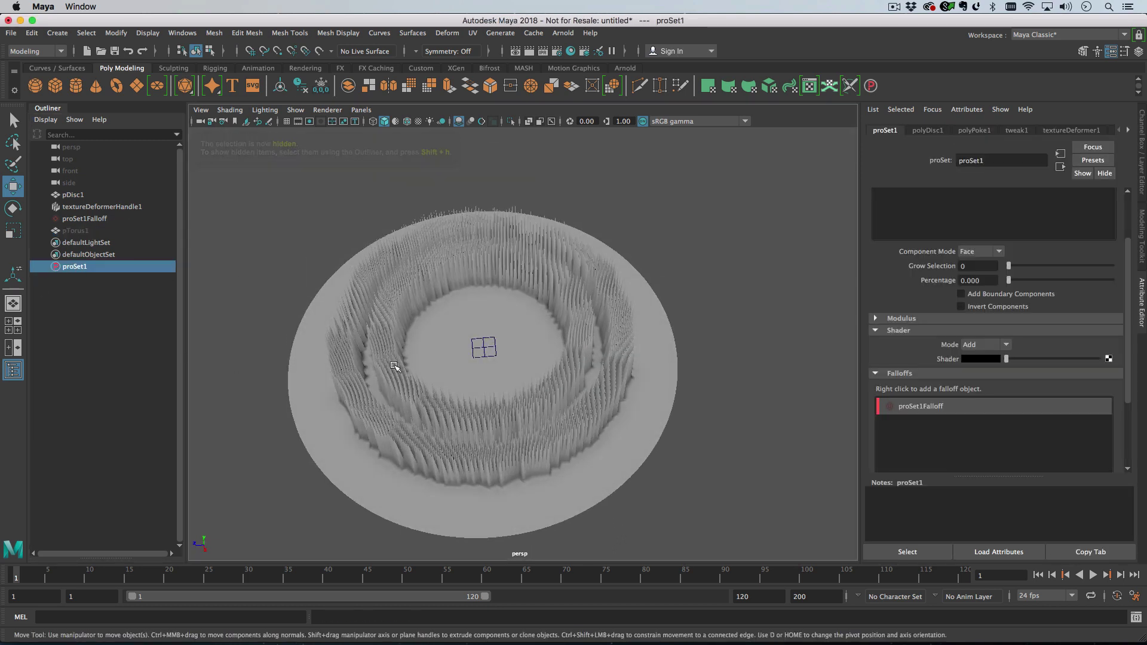
{"action": "left_click_drag", "start_coordinate": [394, 366], "coordinate": [775, 376], "text": "alt"}
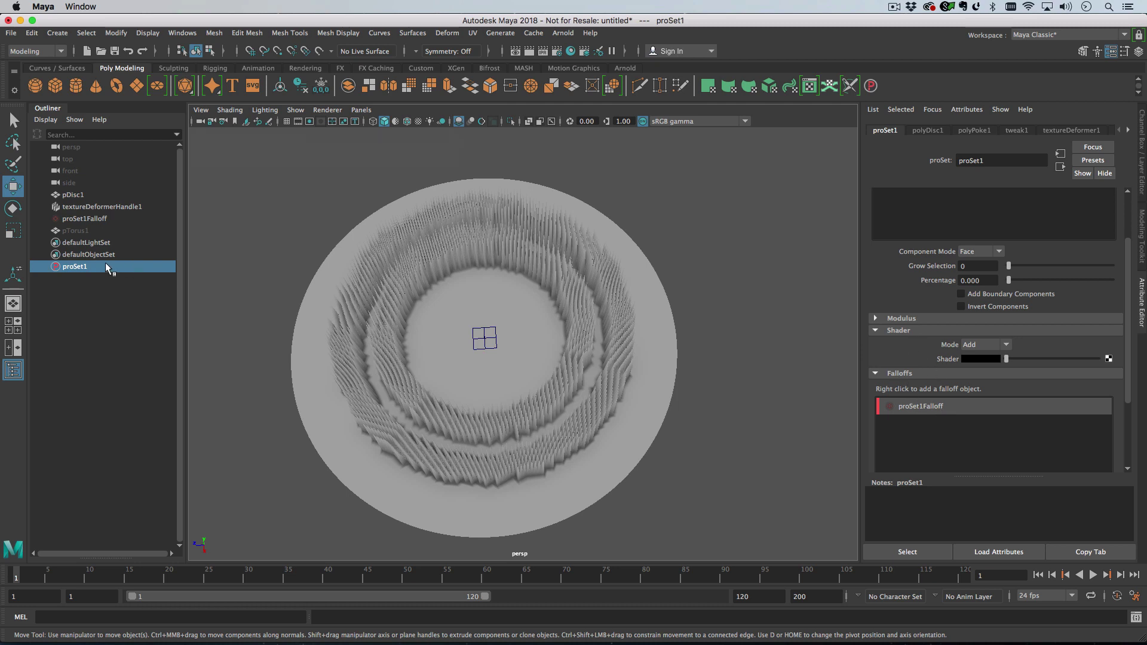
Flatten pTorus1 slightly in Y and slide it across the ground plane near the disc's centre
{"action": "left_click", "coordinate": [85, 231]}
{"action": "key", "text": "r"}
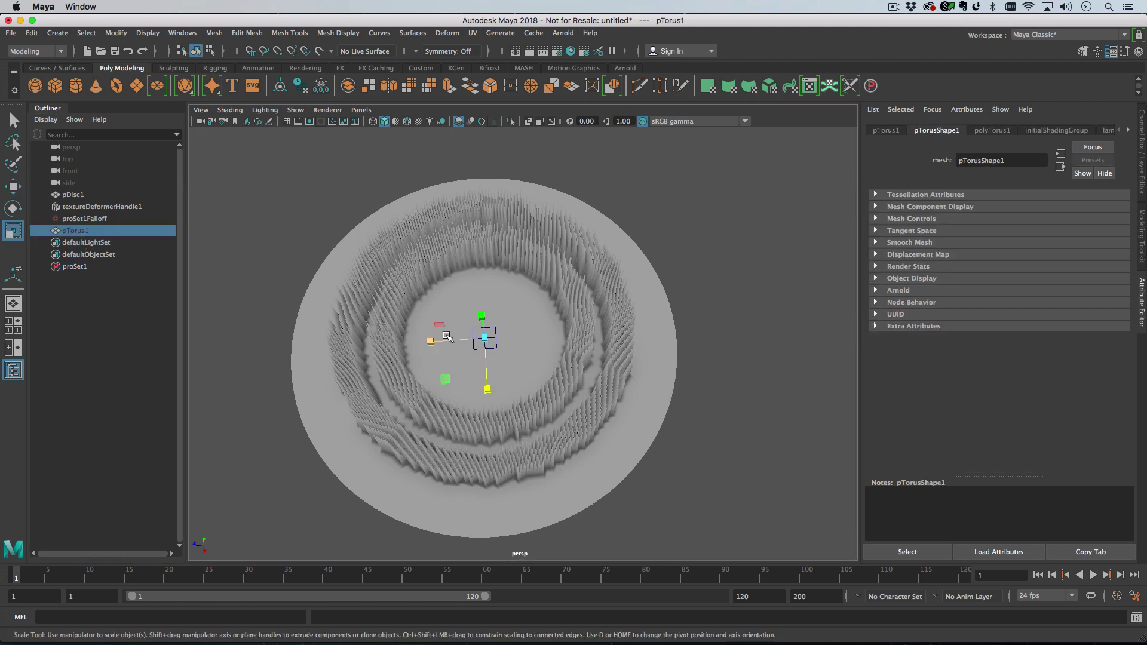
{"action": "mouse_move", "coordinate": [467, 336]}
{"action": "left_mouse_down", "text": "alt"}
{"action": "mouse_move", "coordinate": [474, 311]}
{"action": "mouse_move", "coordinate": [484, 352]}
{"action": "left_mouse_up", "text": "alt"}
{"action": "key", "text": "w"}
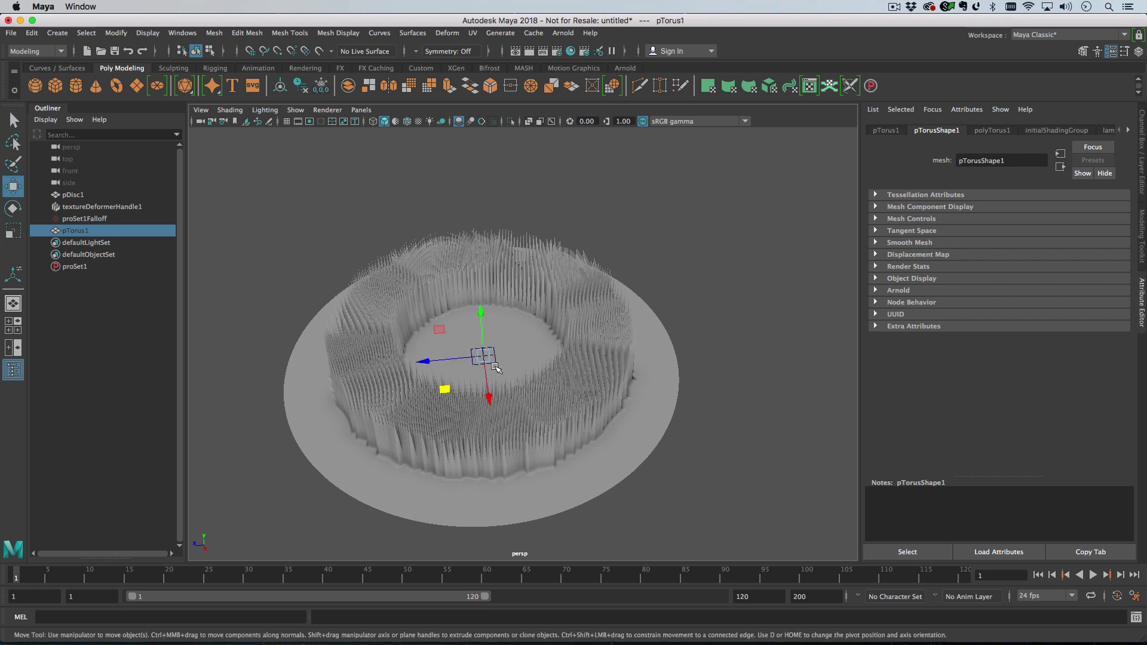
{"action": "mouse_move", "coordinate": [442, 390]}
{"action": "left_mouse_down"}
{"action": "mouse_move", "coordinate": [476, 411]}
{"action": "mouse_move", "coordinate": [472, 386]}
{"action": "mouse_move", "coordinate": [407, 385]}
{"action": "mouse_move", "coordinate": [399, 413]}
{"action": "mouse_move", "coordinate": [461, 430]}
{"action": "mouse_move", "coordinate": [475, 388]}
{"action": "mouse_move", "coordinate": [423, 388]}
{"action": "mouse_move", "coordinate": [449, 399]}
{"action": "mouse_move", "coordinate": [447, 383]}
{"action": "mouse_move", "coordinate": [430, 391]}
{"action": "mouse_move", "coordinate": [441, 389]}
{"action": "left_mouse_up"}
{"action": "left_click_drag", "start_coordinate": [441, 389], "coordinate": [555, 397], "text": "alt"}
{"action": "right_click_drag", "start_coordinate": [555, 397], "coordinate": [476, 360], "text": "alt"}
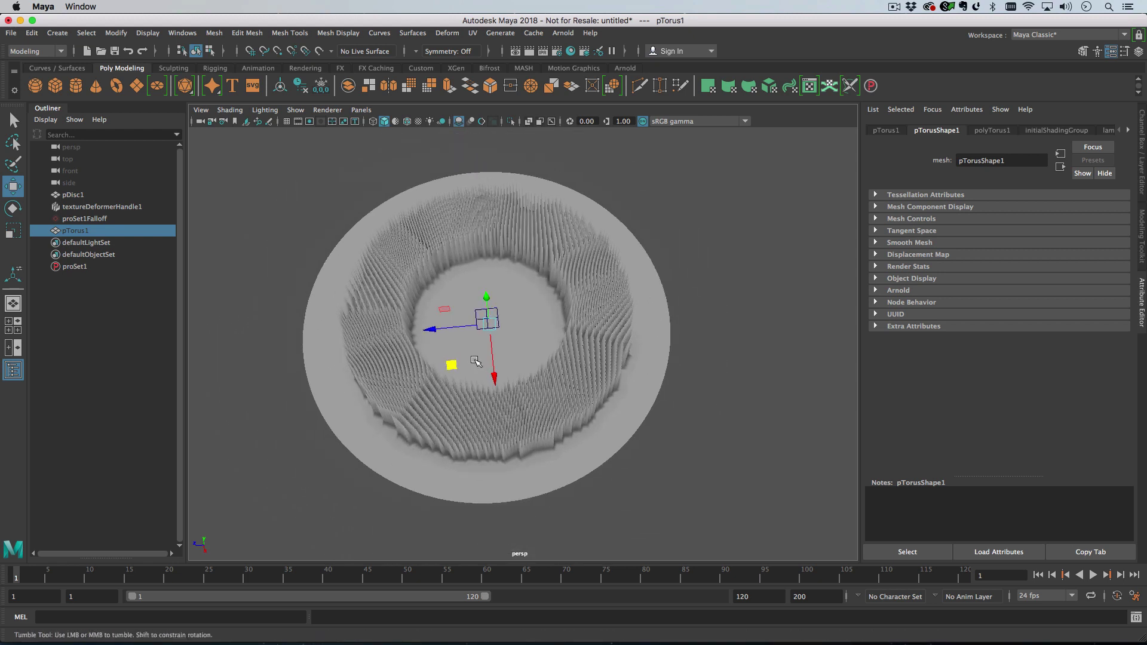